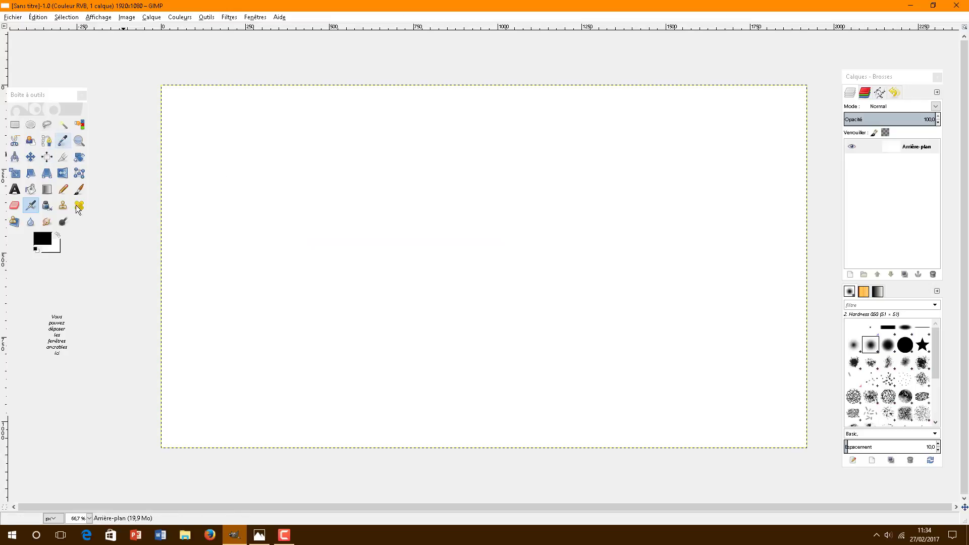
Step: Nudge the toolbox window higher and bring up File Explorer over the blank 1920×1080 canvas
drag(46, 93, 49, 71)
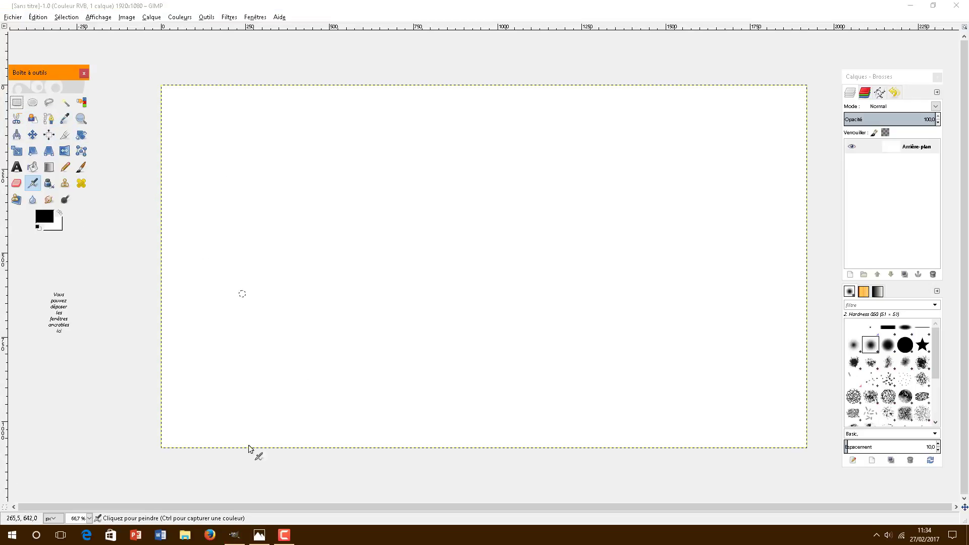
click(188, 537)
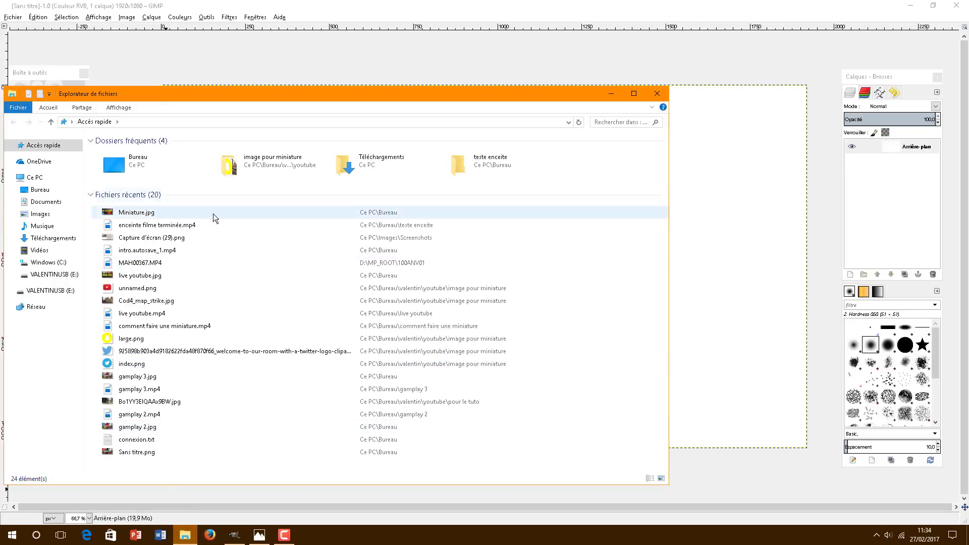
Step: Browse to Bureau > valentin > youtube > pour le tuto and drop Bo1YY3EIQAAx9BW.jpg onto the canvas
double_click(267, 168)
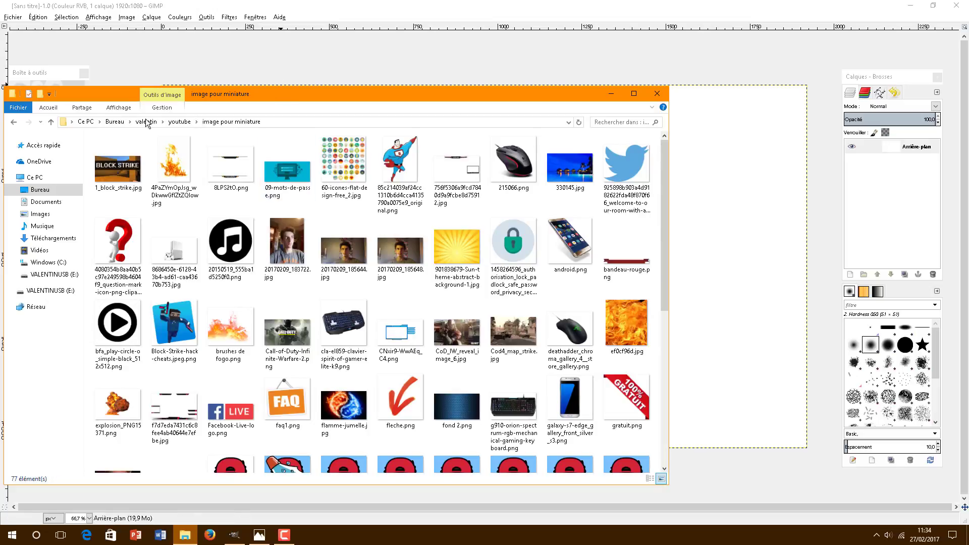
click(14, 122)
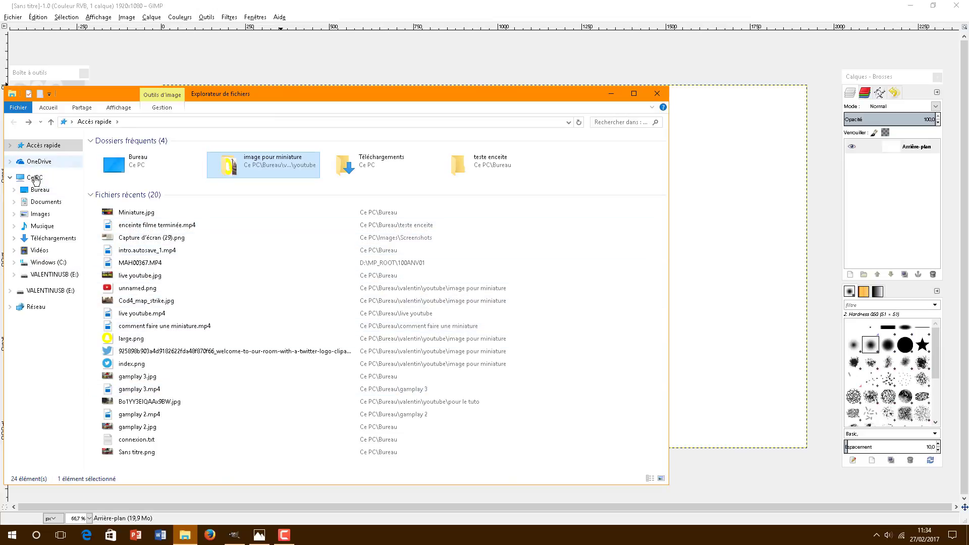
click(43, 193)
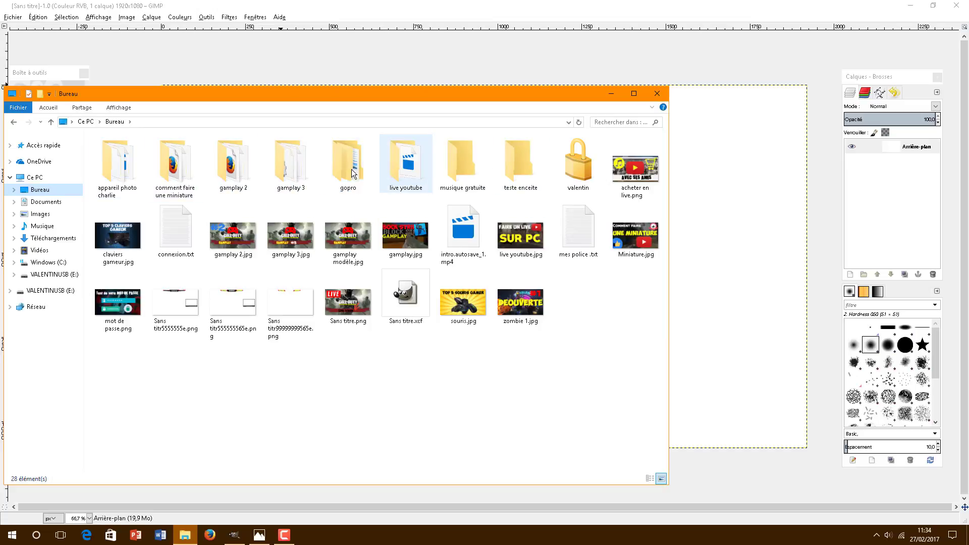
double_click(406, 162)
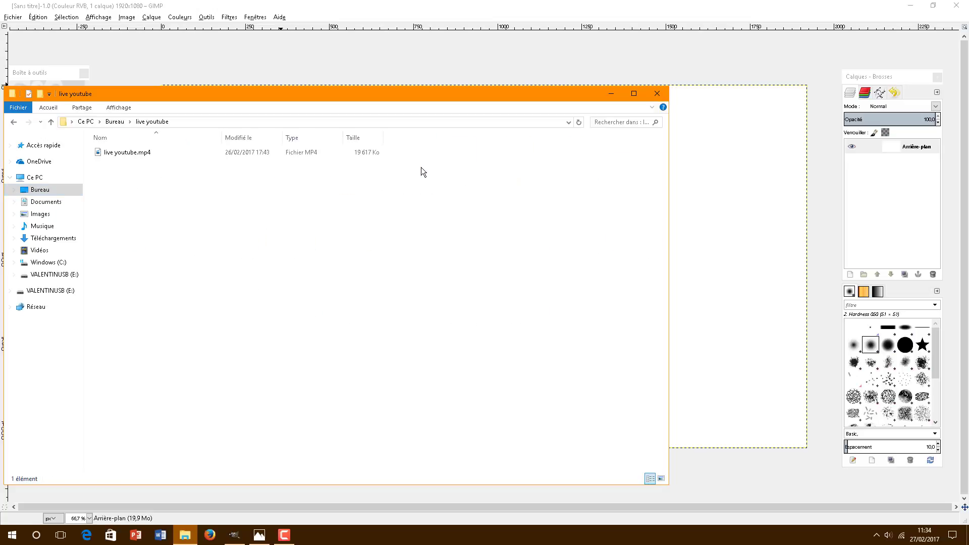
key(alt+Left)
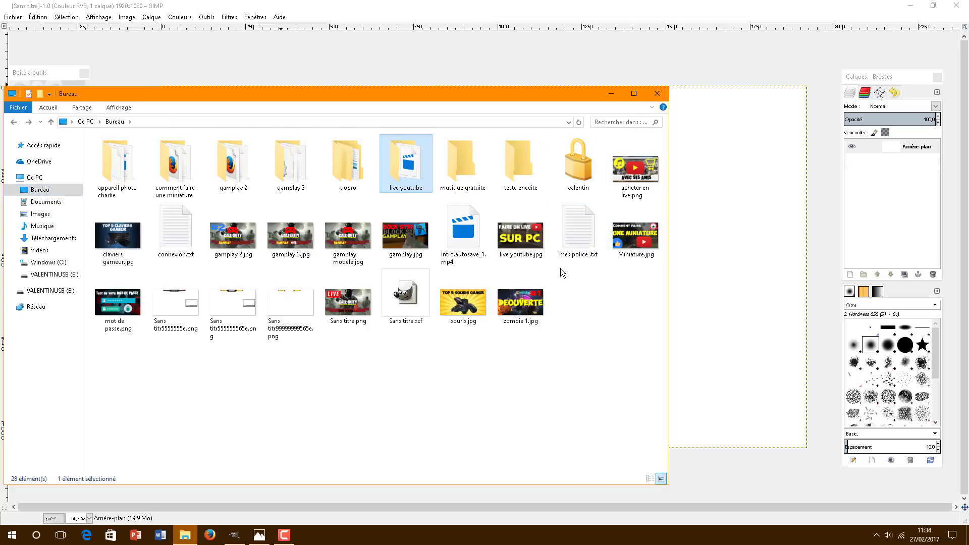
double_click(579, 167)
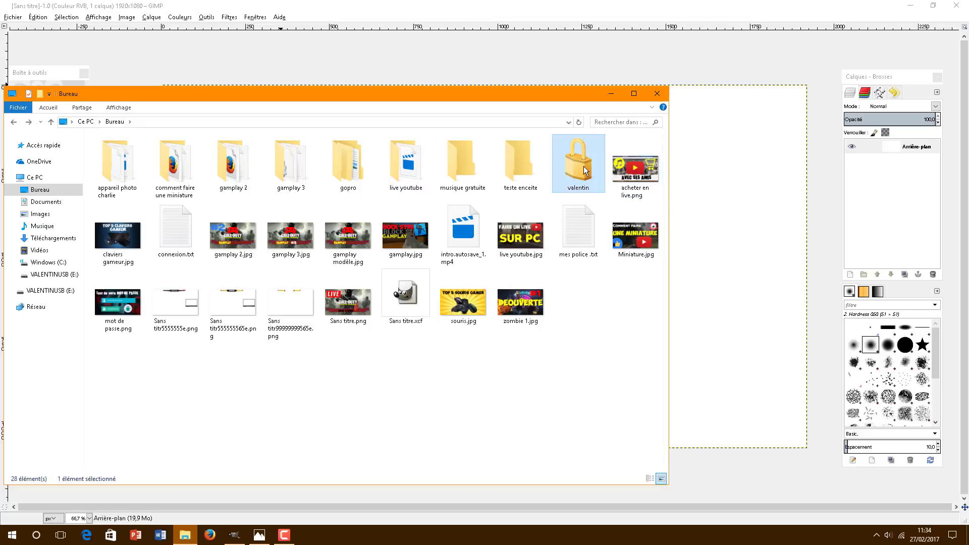
double_click(206, 195)
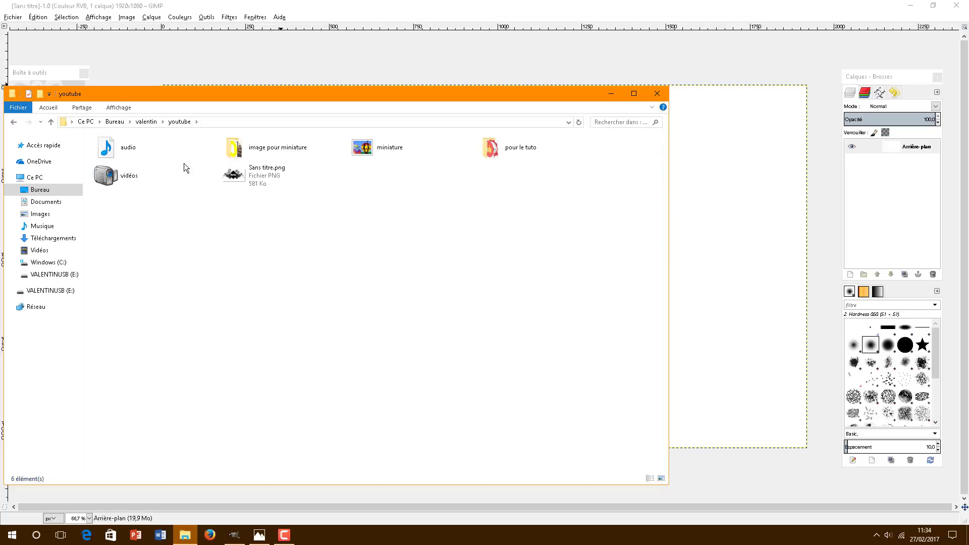
click(266, 154)
double_click(486, 150)
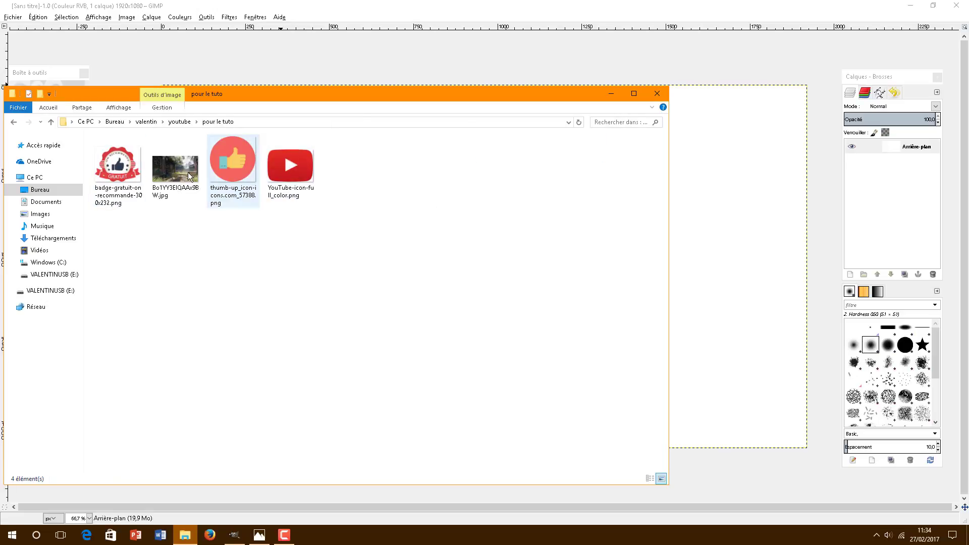
drag(171, 169, 734, 298)
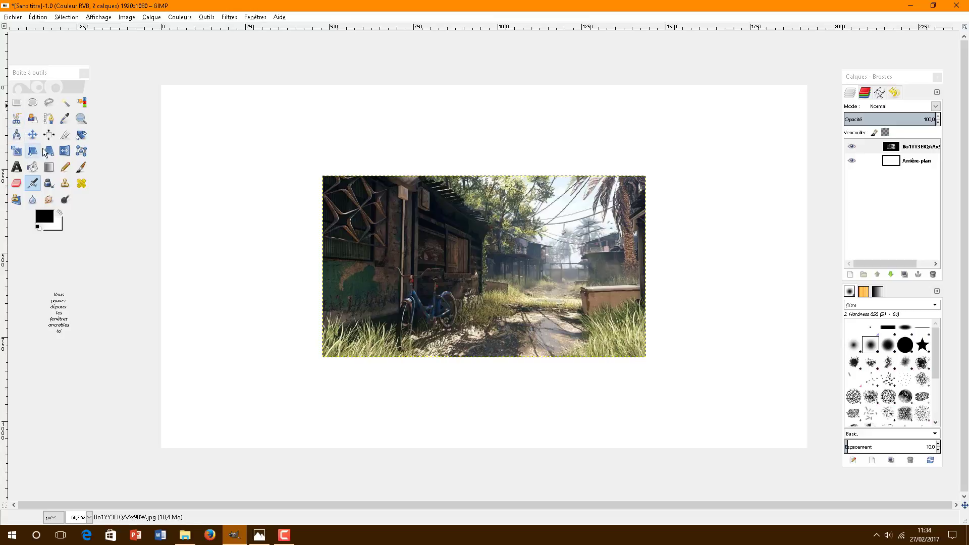
Step: Scale the game screenshot layer to about 1925×1083 px so it fills the canvas
click(20, 153)
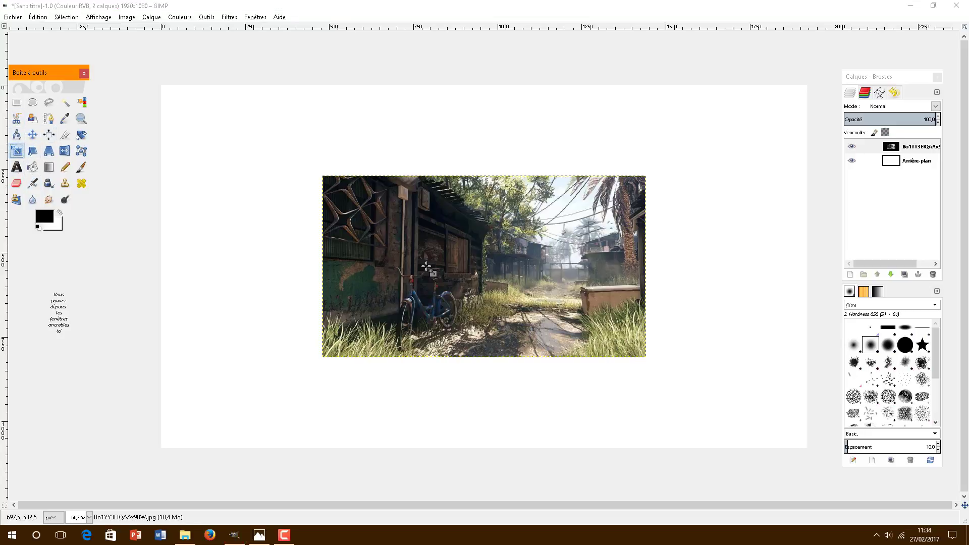
click(429, 269)
drag(246, 132, 128, 183)
click(143, 91)
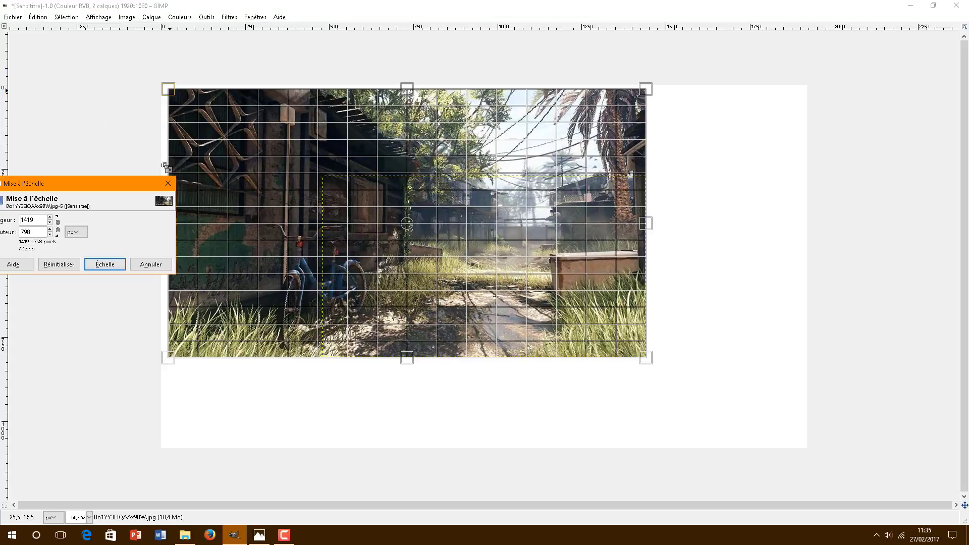
drag(175, 96, 163, 90)
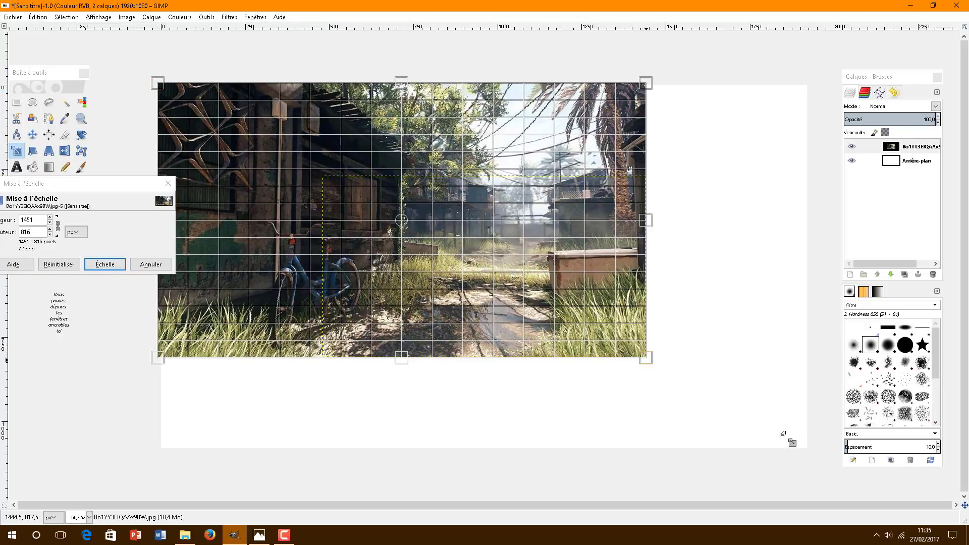
drag(783, 433, 806, 447)
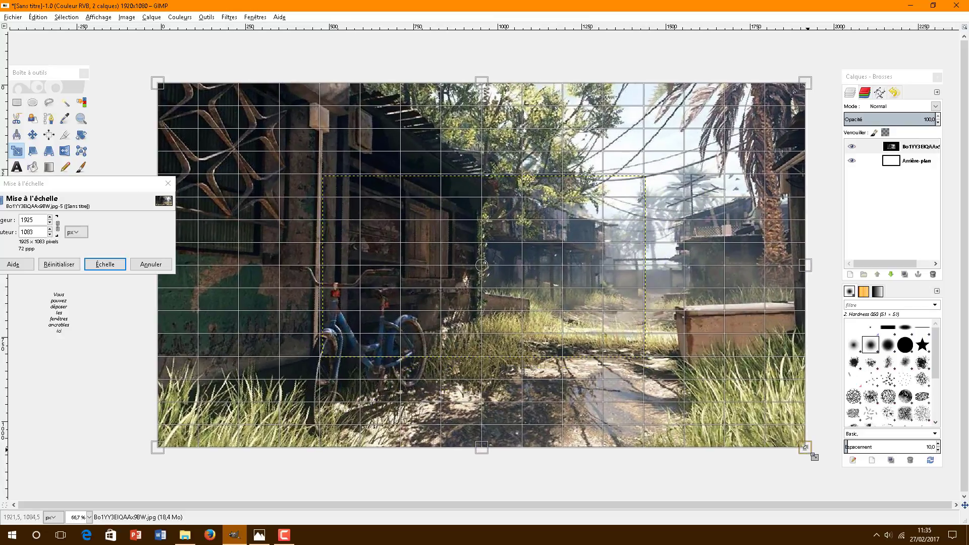
click(105, 264)
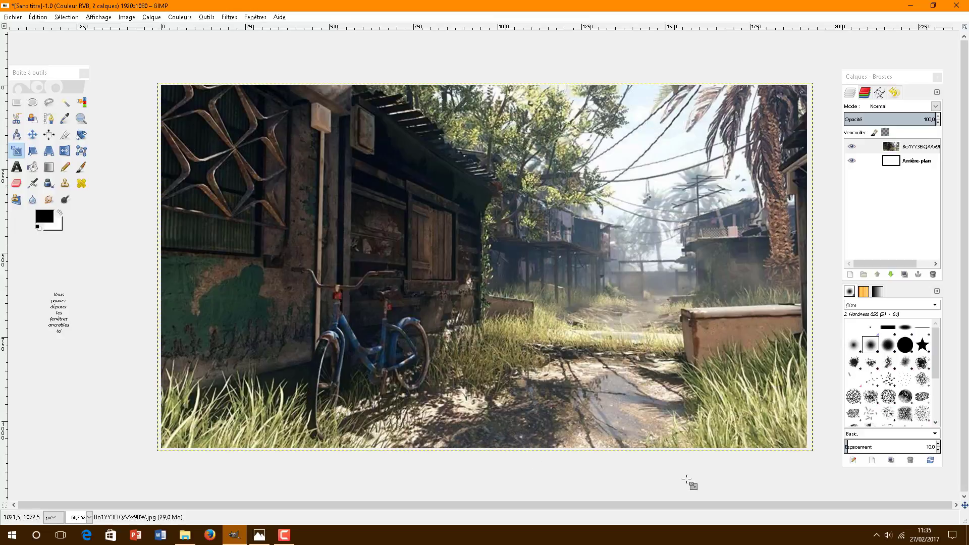
Step: Darken the screenshot by setting Luminosité to -127 in Brightness-Contrast
click(173, 19)
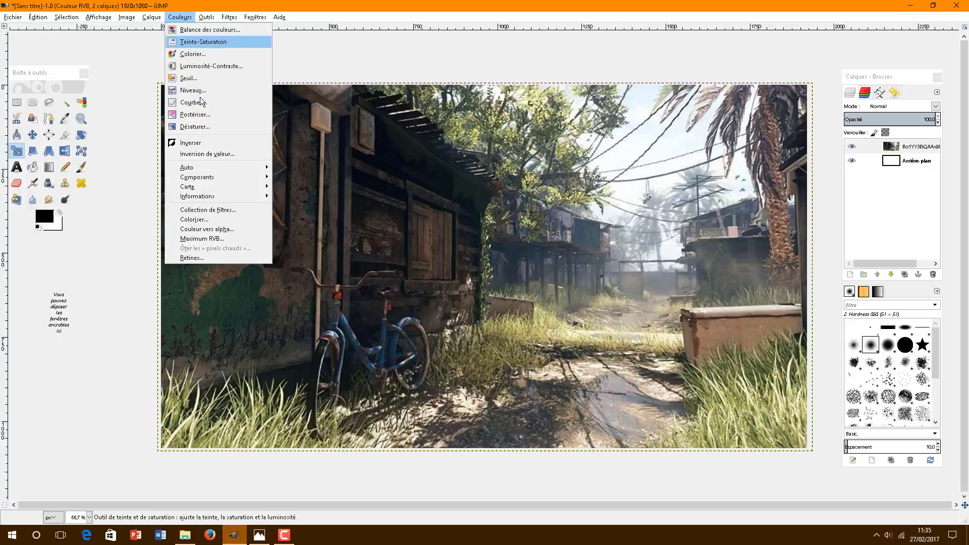
click(203, 67)
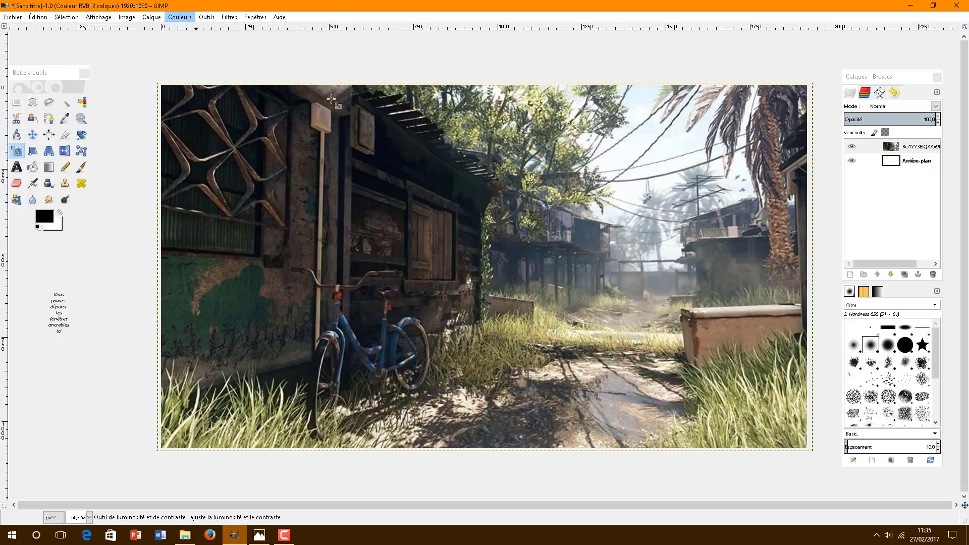
drag(390, 101, 345, 100)
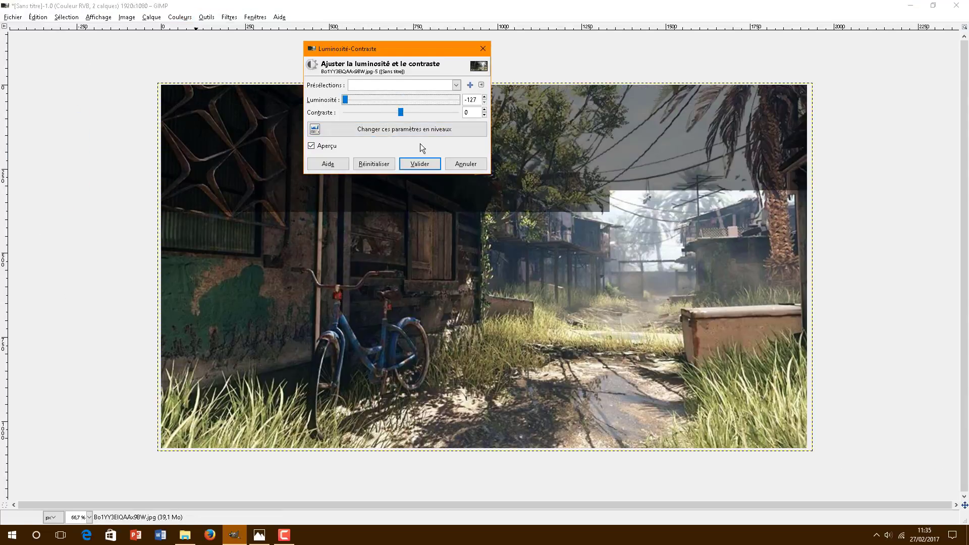
click(420, 163)
Step: Soften the background with a 20 px Gaussian blur
click(228, 18)
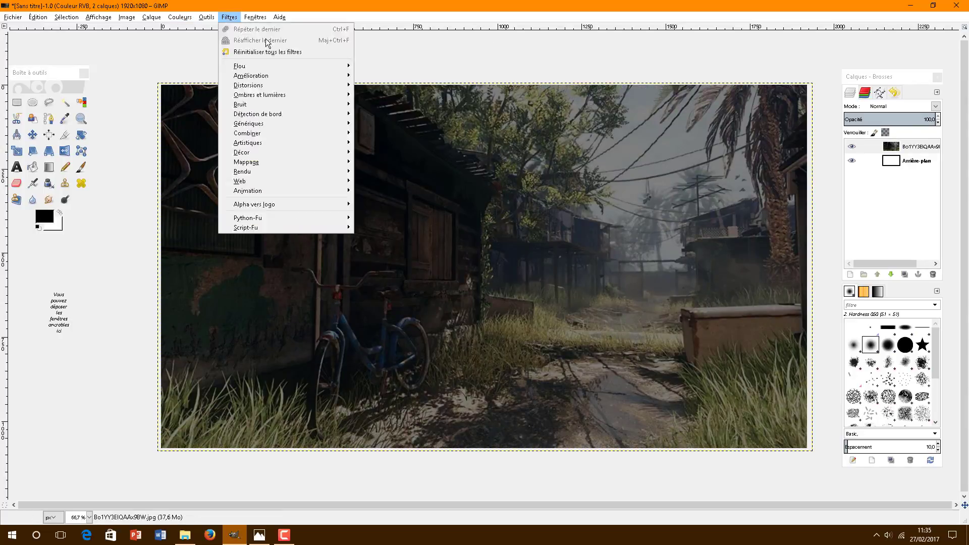
mouse_move(275, 66)
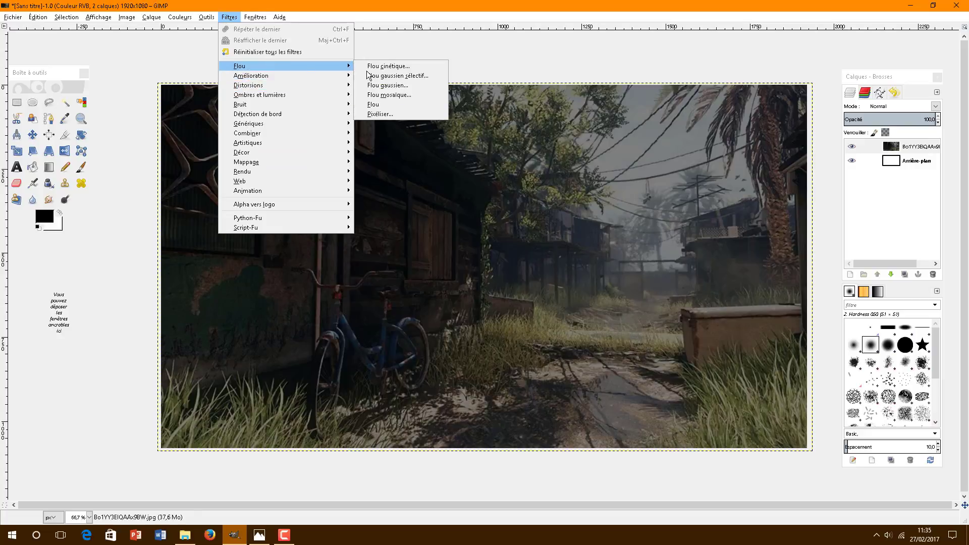
click(386, 87)
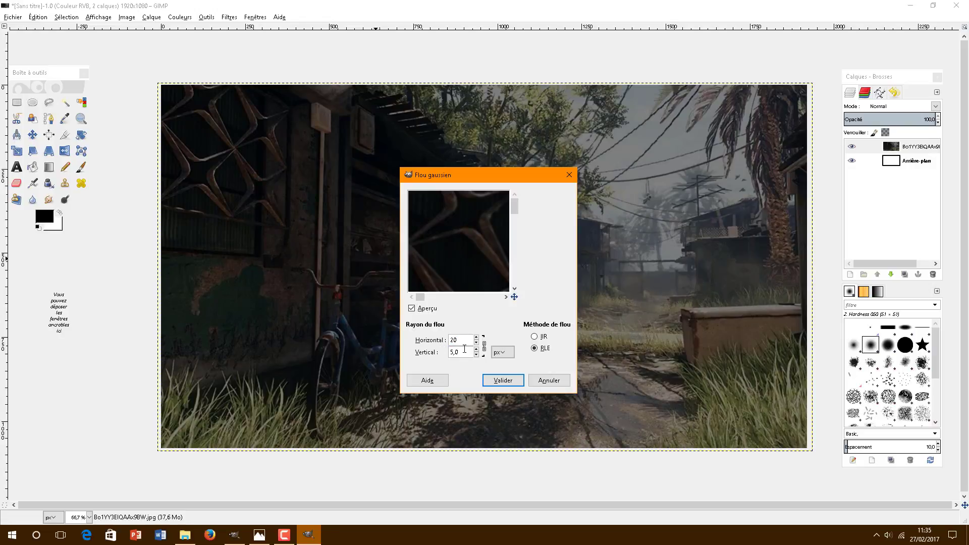
click(500, 380)
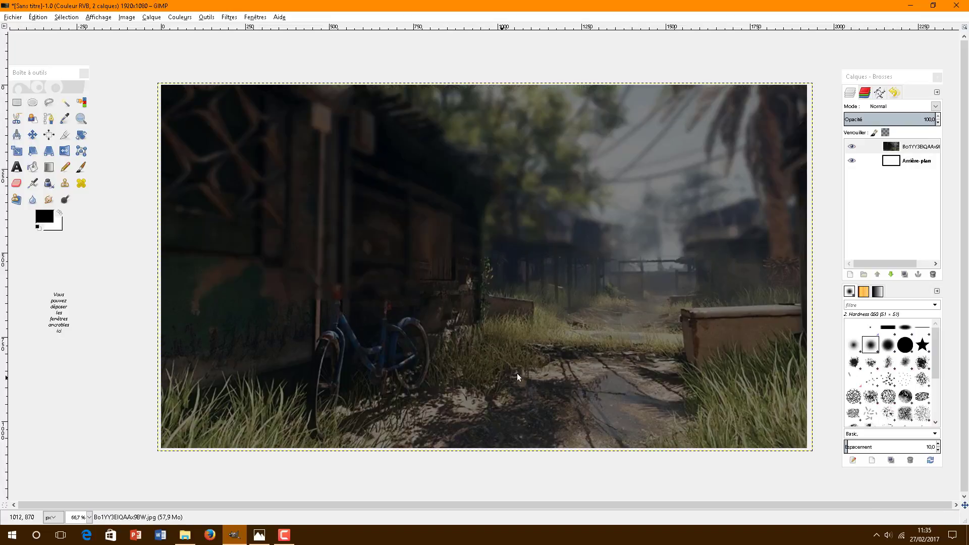
key(alt+Tab)
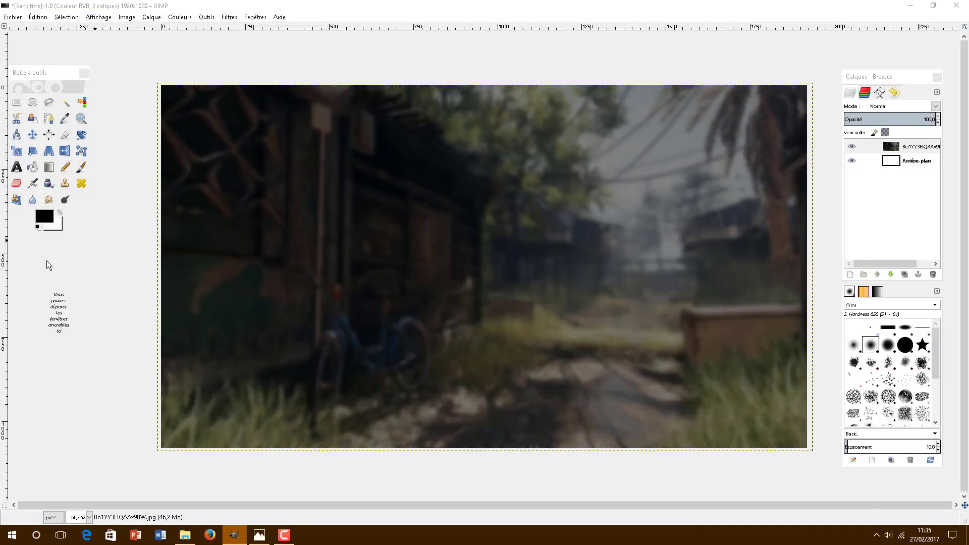
Step: Check the finished reference thumbnail, then drop the thumbs-up icon PNG onto the canvas as a layer
key(alt+Tab)
key(alt+Tab)
key(alt+Tab)
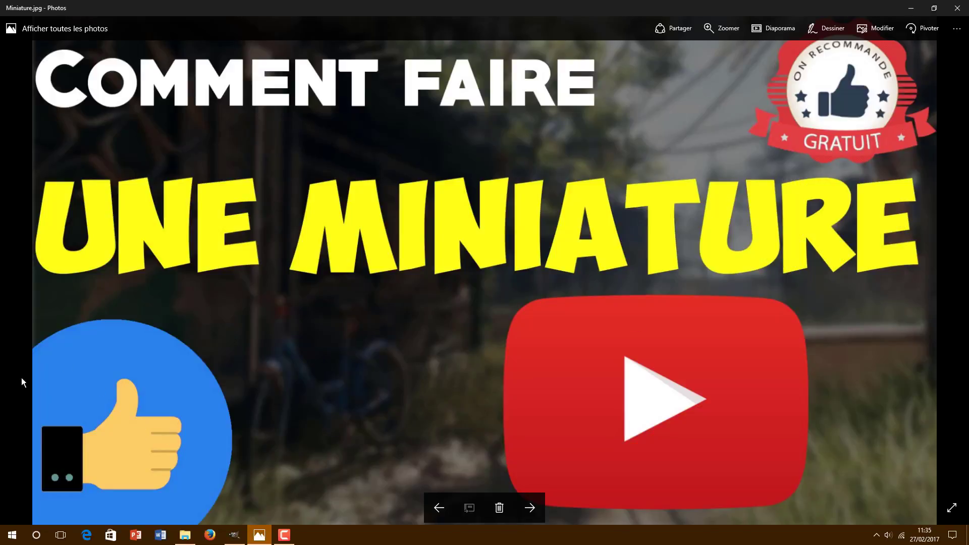
key(alt+Tab)
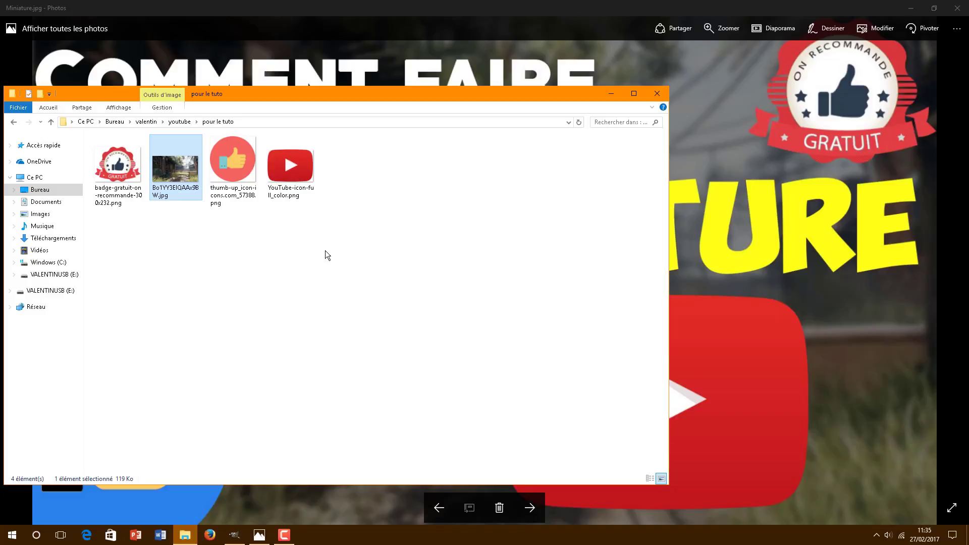
key(alt+Tab)
key(alt+Tab)
key(alt+Tab)
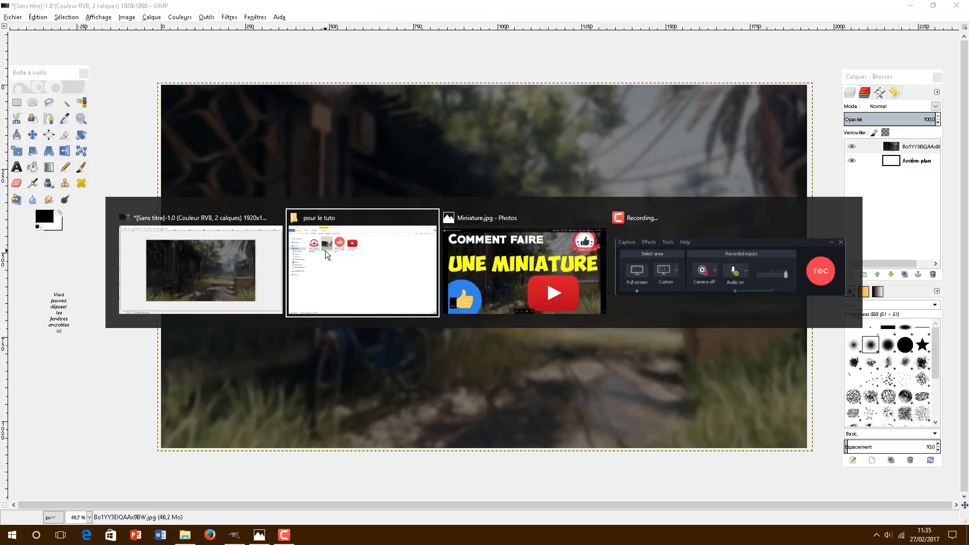
drag(233, 171, 712, 316)
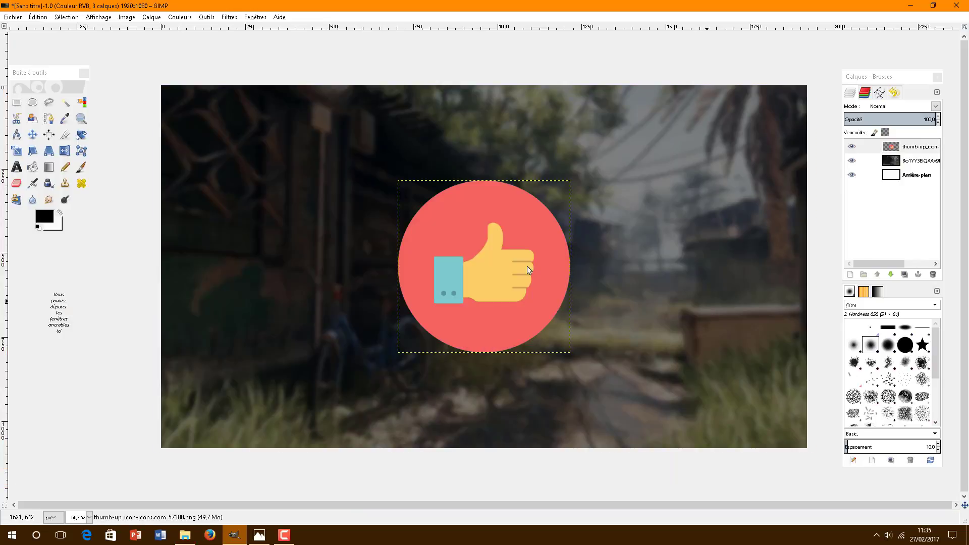
Step: Move the thumbs-up icon to the canvas's bottom-left corner, comparing against the reference thumbnail
click(36, 130)
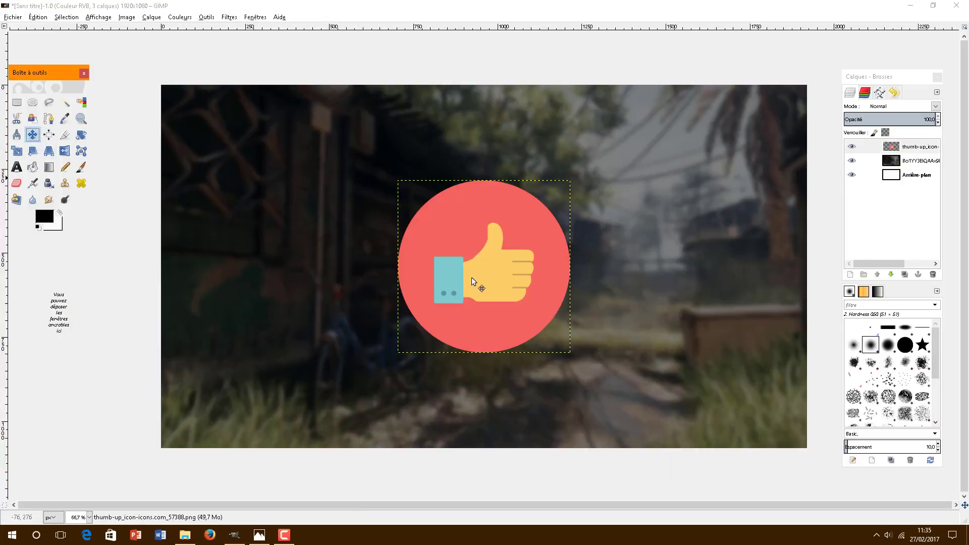
drag(472, 277, 239, 398)
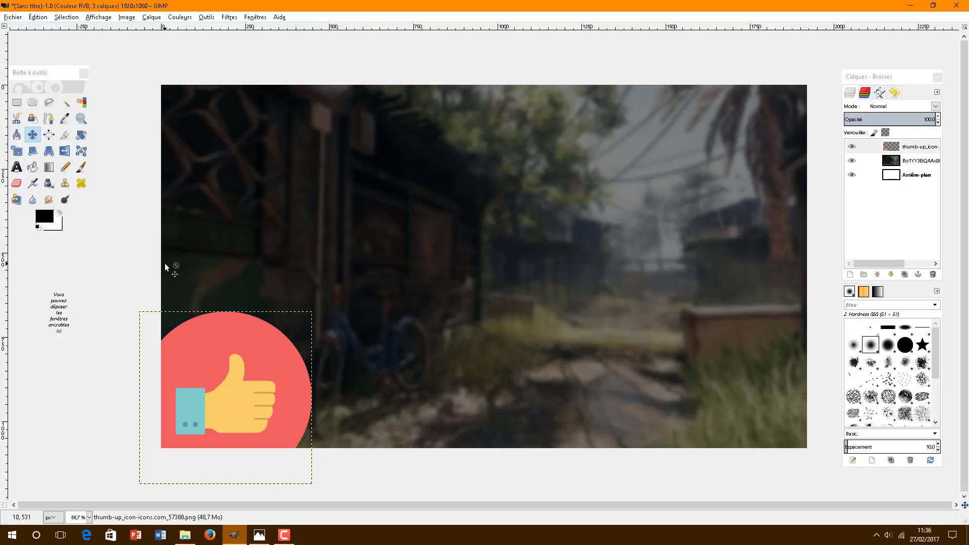
key(alt+Tab)
key(alt+Tab)
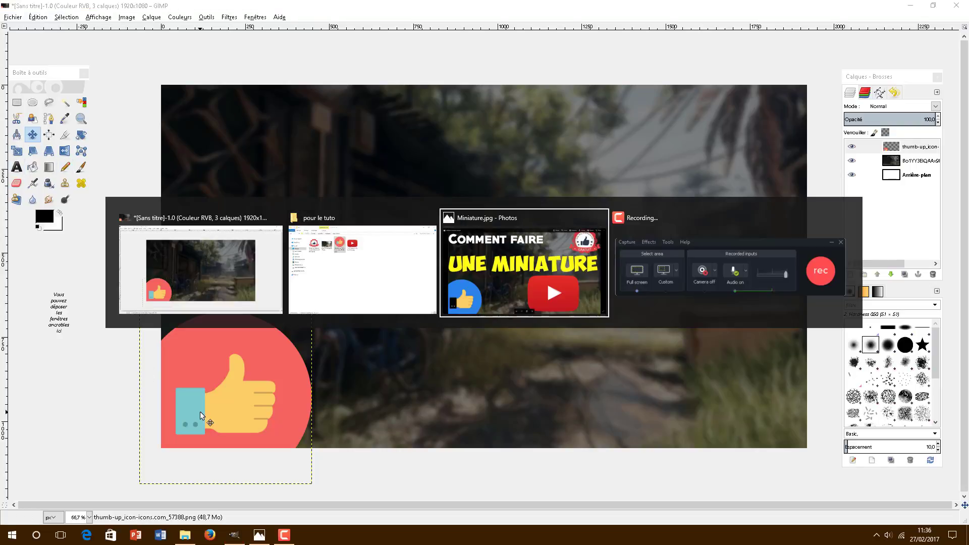
key(alt+Tab)
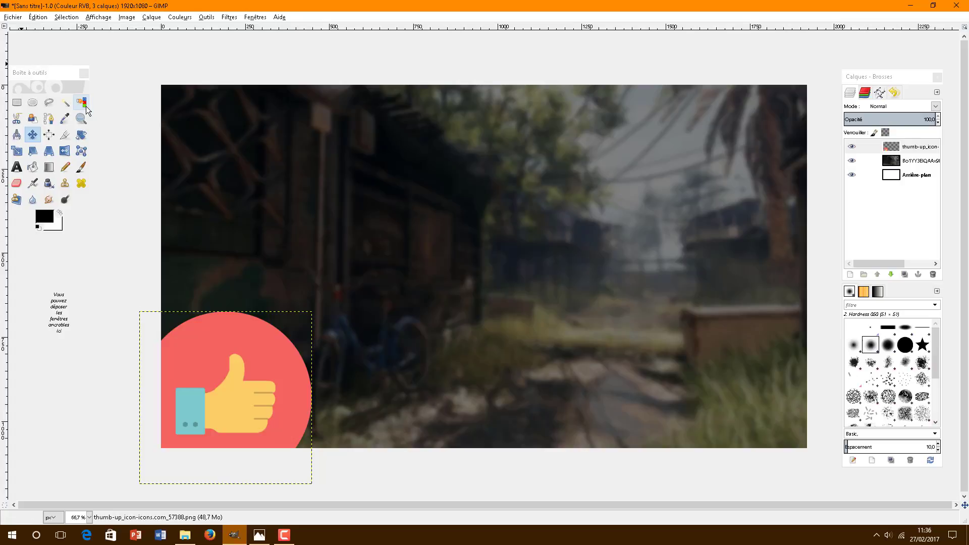
Step: Recolour the thumbs-up icon's pink circle to blue 2b81ec
click(85, 105)
click(222, 350)
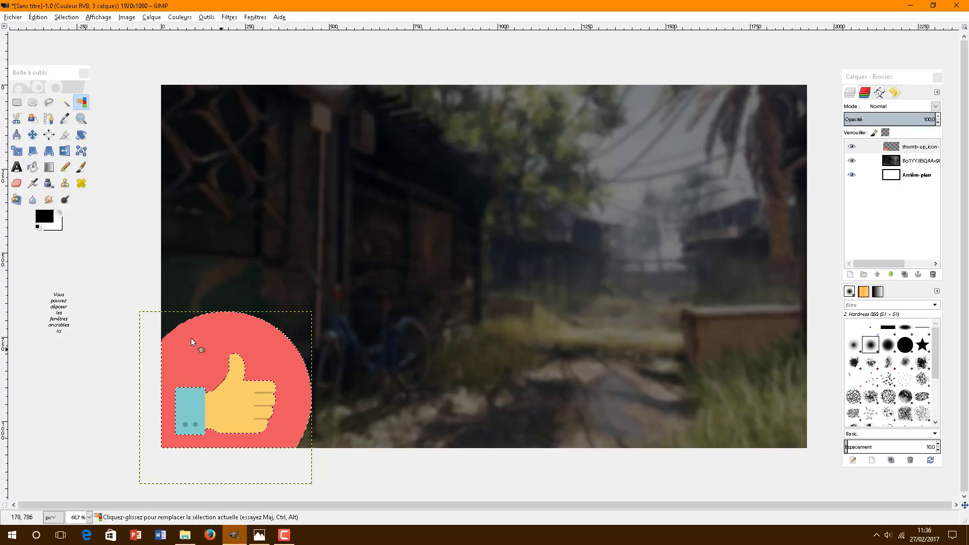
click(44, 217)
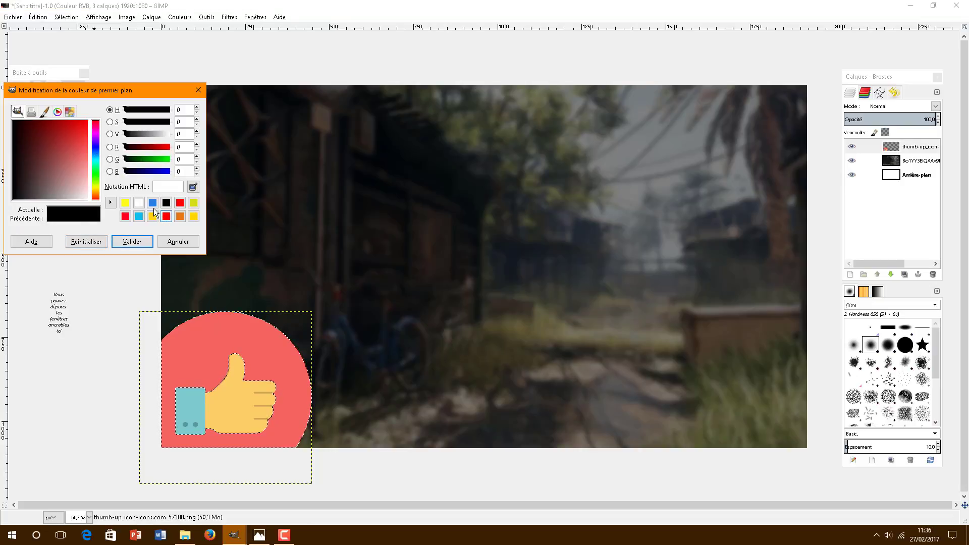
click(153, 203)
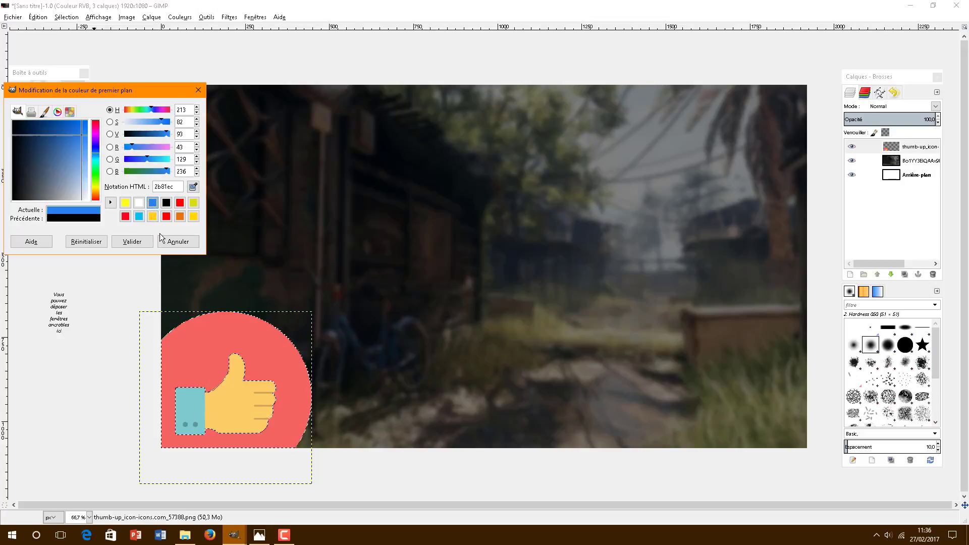
click(133, 242)
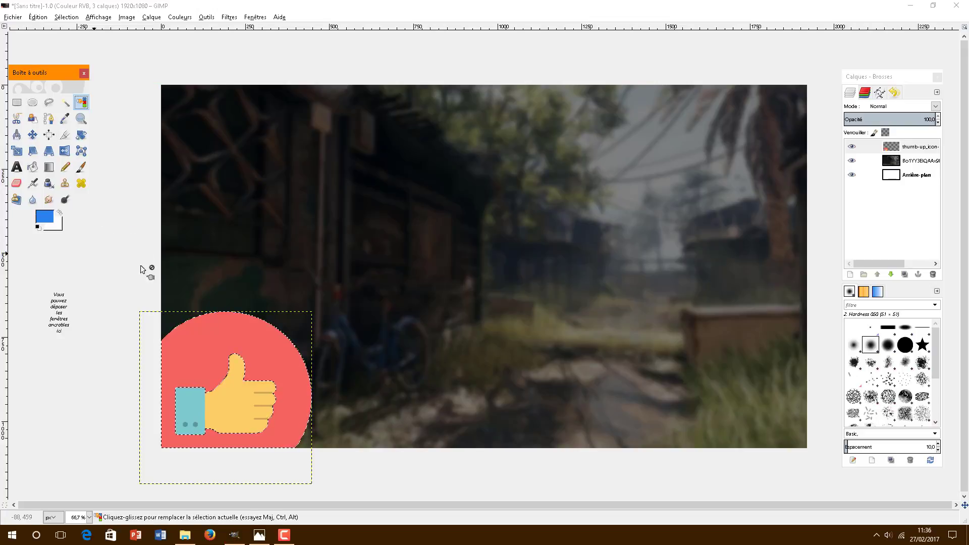
click(35, 172)
click(190, 344)
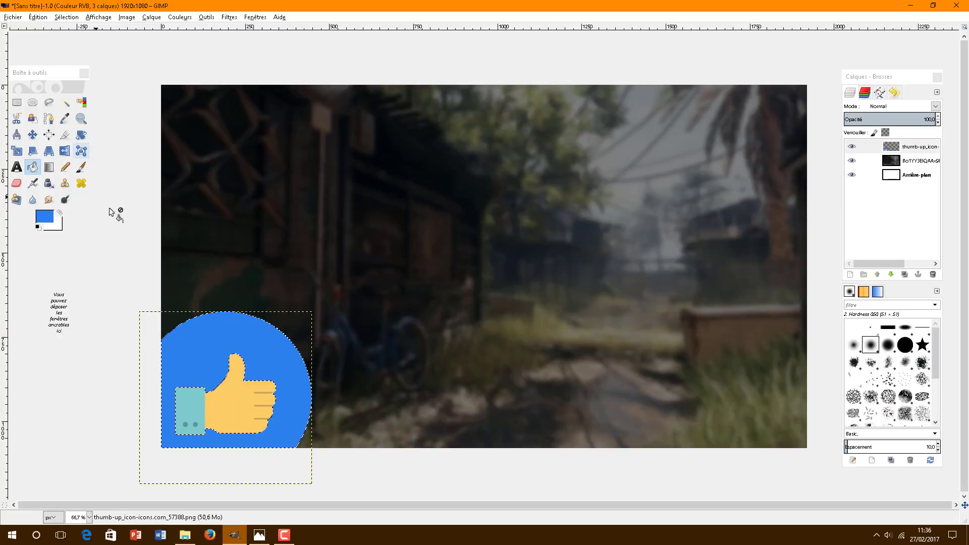
Step: Fill the thumb's teal cuff with black
click(81, 102)
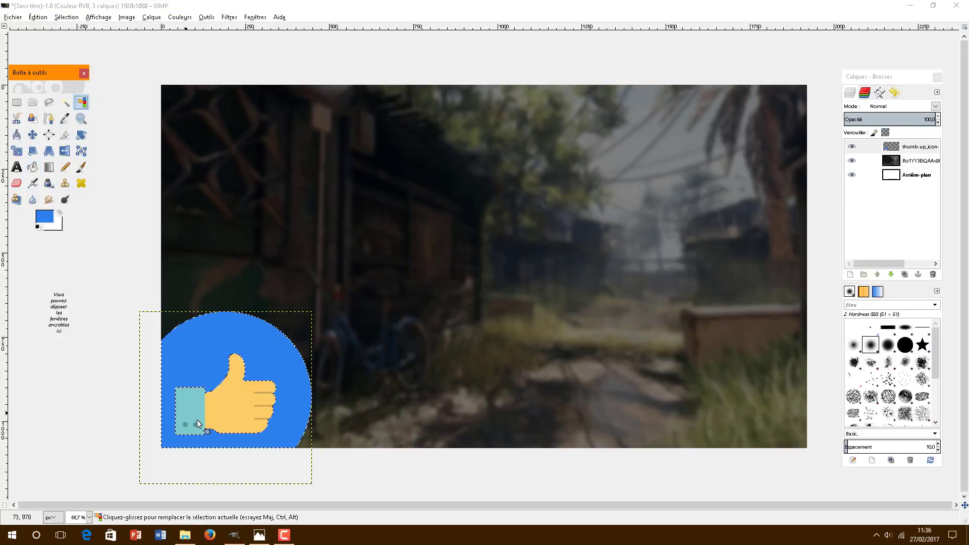
click(194, 402)
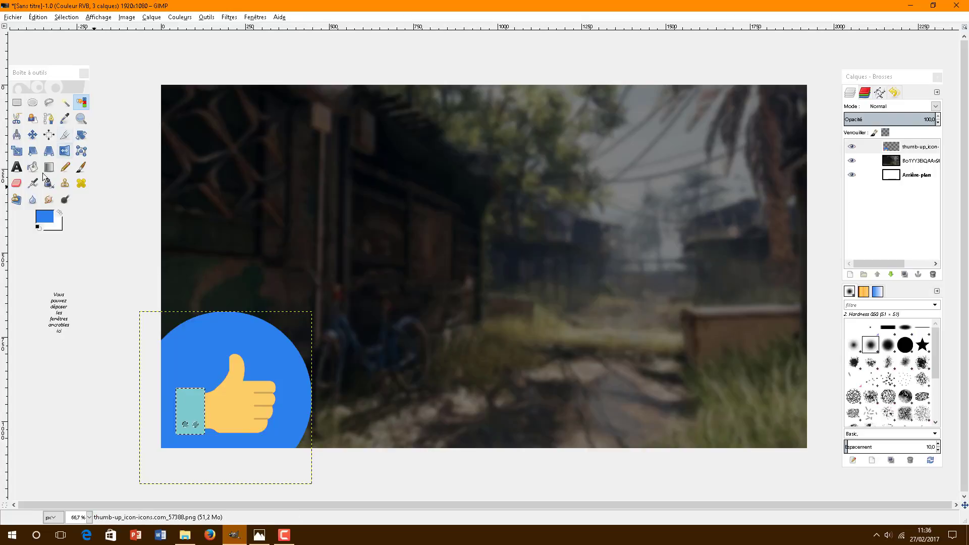
click(38, 227)
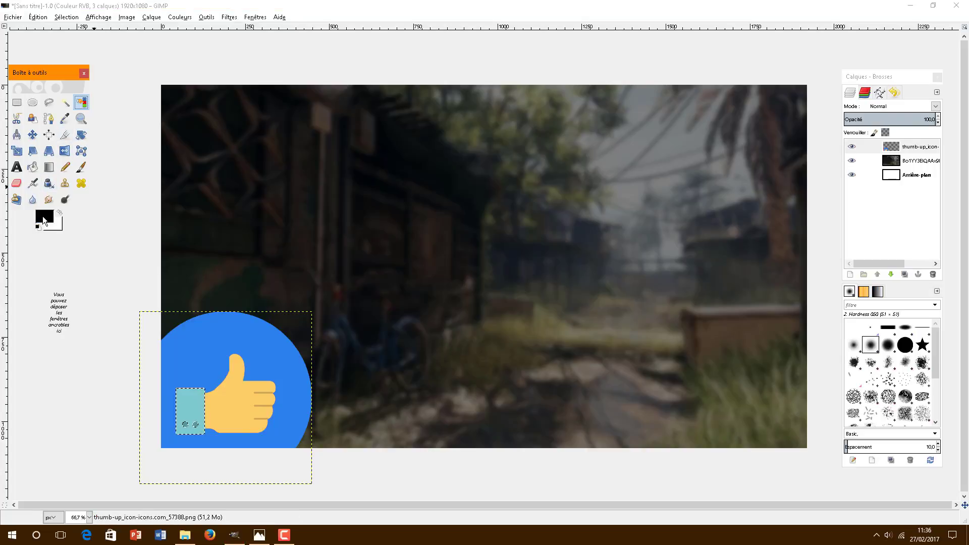
click(32, 167)
click(180, 394)
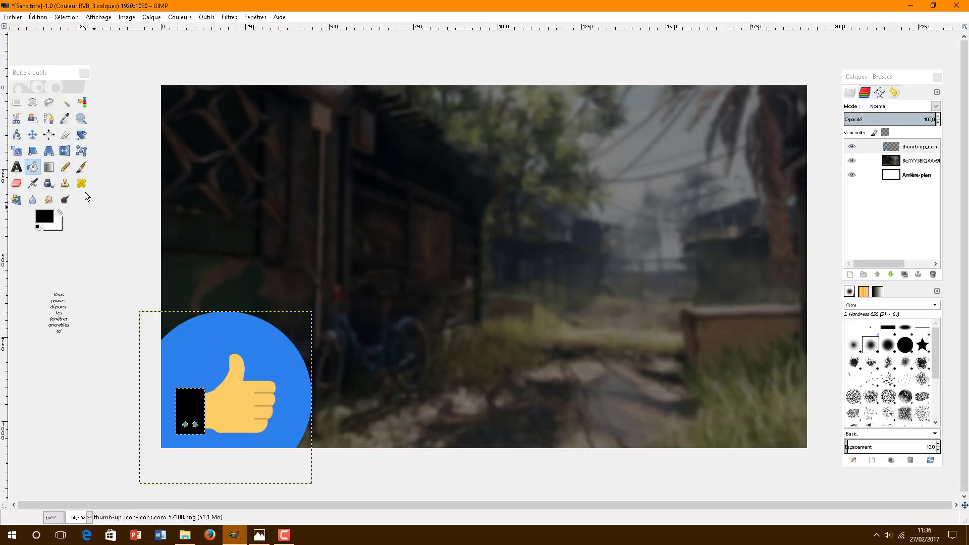
key(ctrl+a)
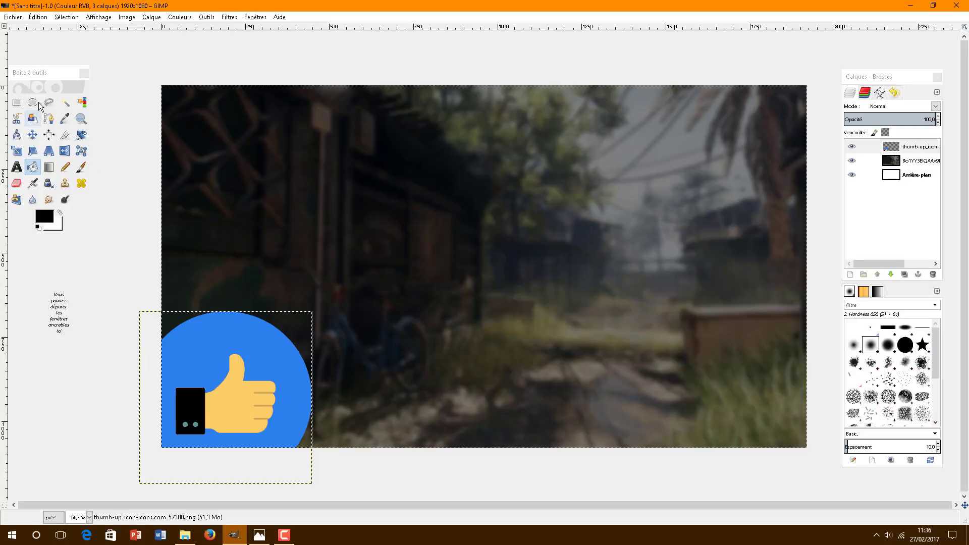
click(32, 135)
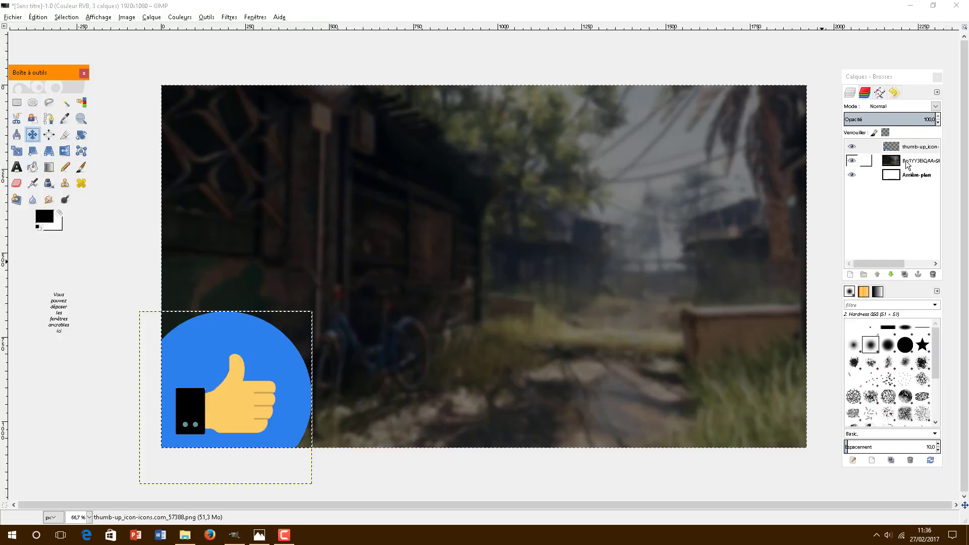
click(907, 163)
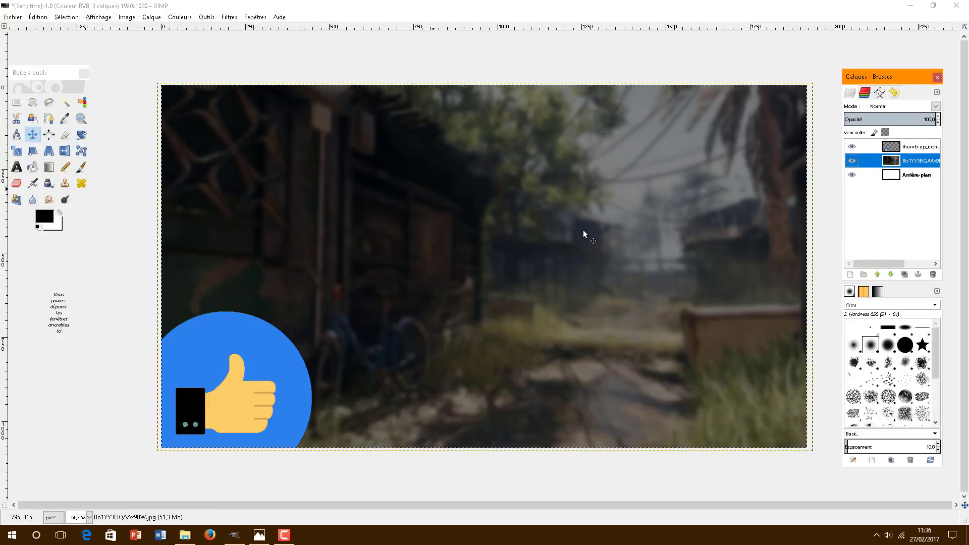
key(alt+Tab)
key(alt+Tab)
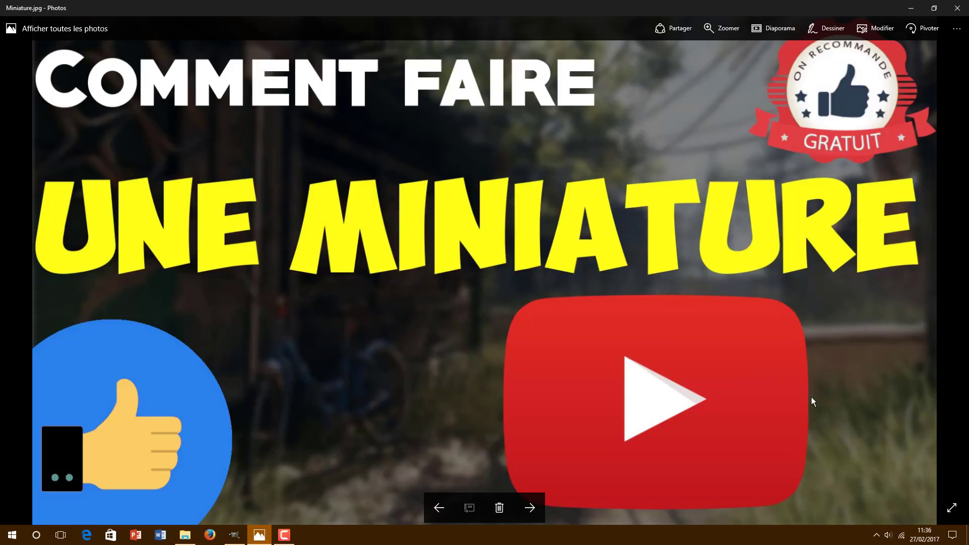
key(alt+Tab)
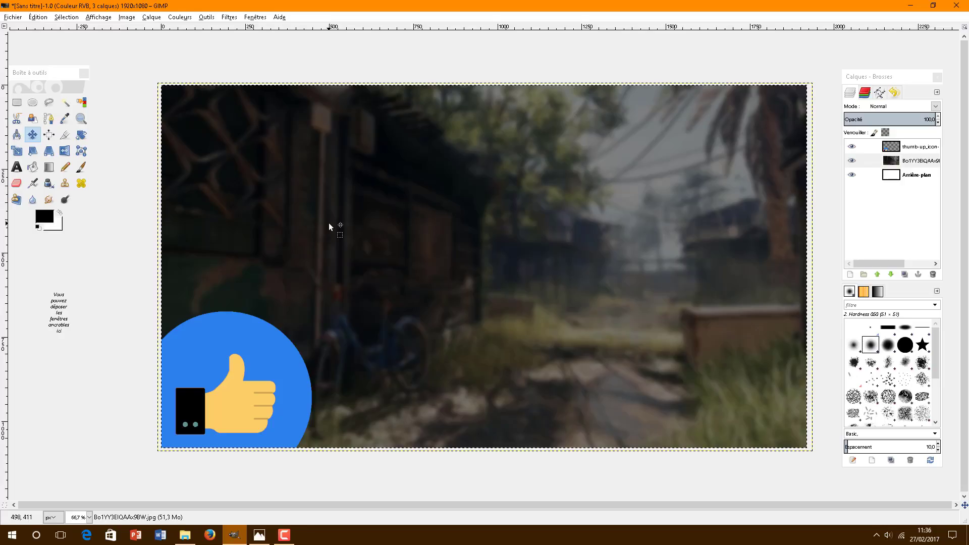
Step: Add YouTube-icon-full_color.png as a layer and shift it toward the lower right
key(alt+Tab)
key(Tab)
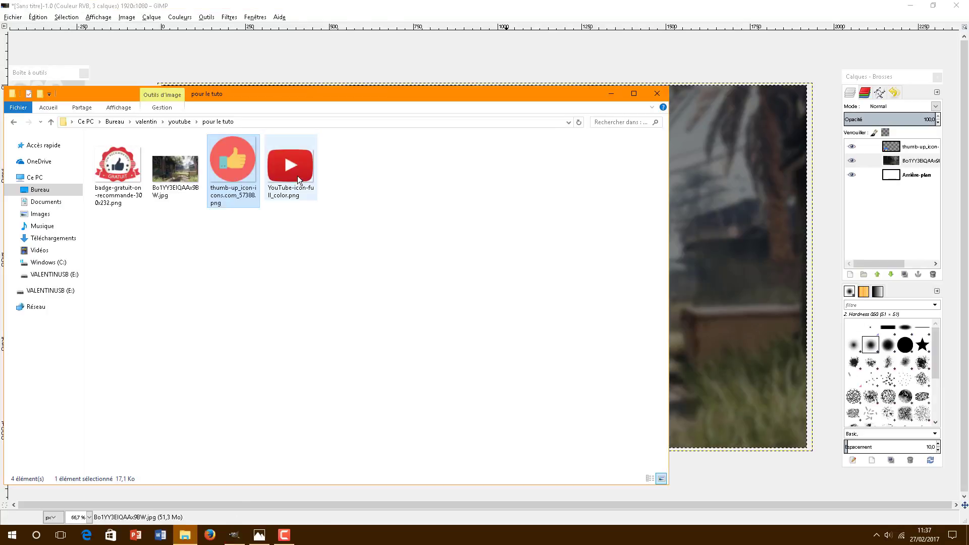
drag(298, 176, 677, 292)
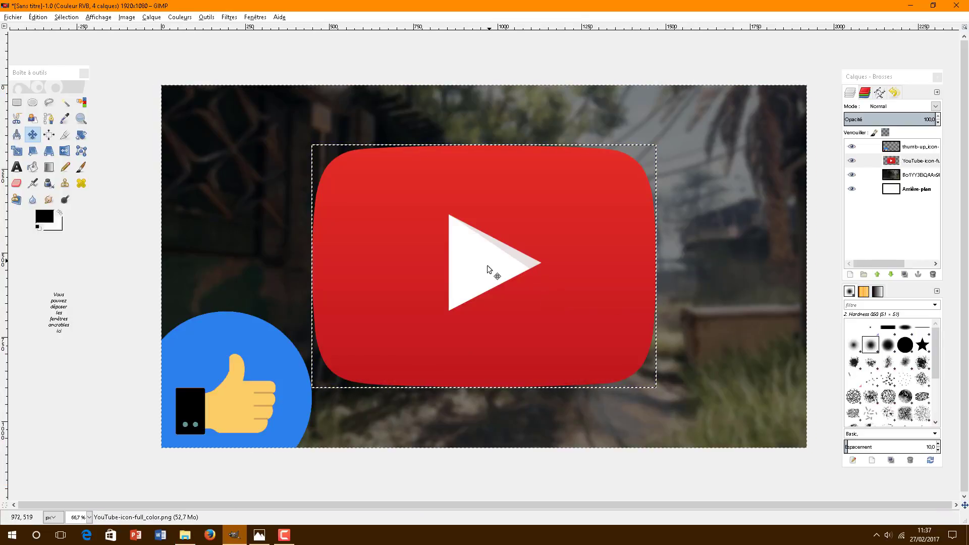
drag(487, 264, 603, 329)
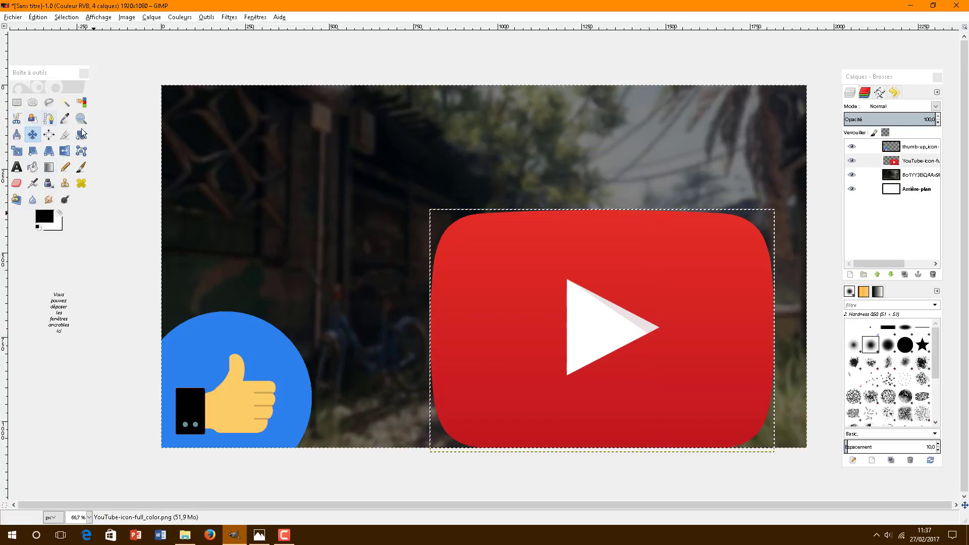
Step: Rescale the YouTube icon several times, ending slightly larger at around 605×418
click(17, 151)
click(497, 284)
drag(434, 214, 591, 321)
drag(682, 385, 605, 347)
click(135, 268)
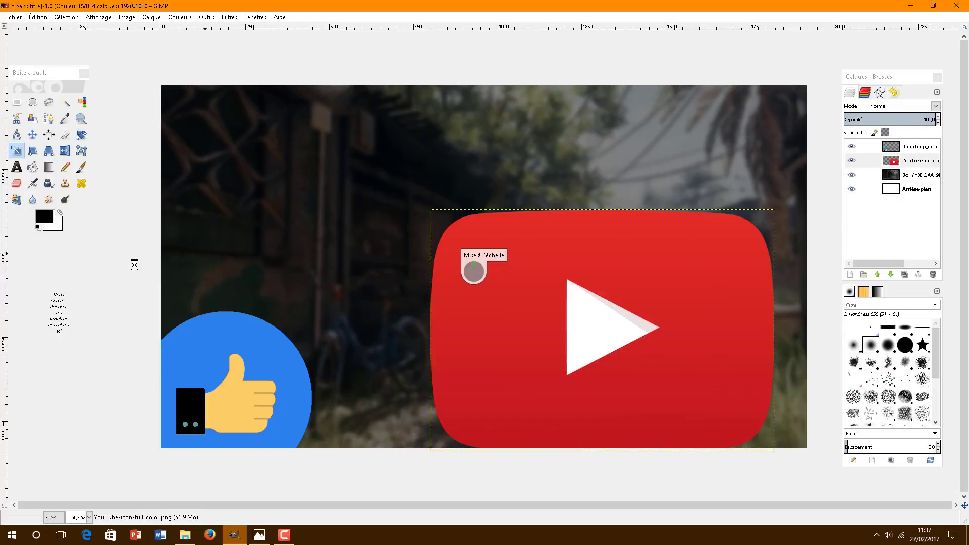
click(628, 360)
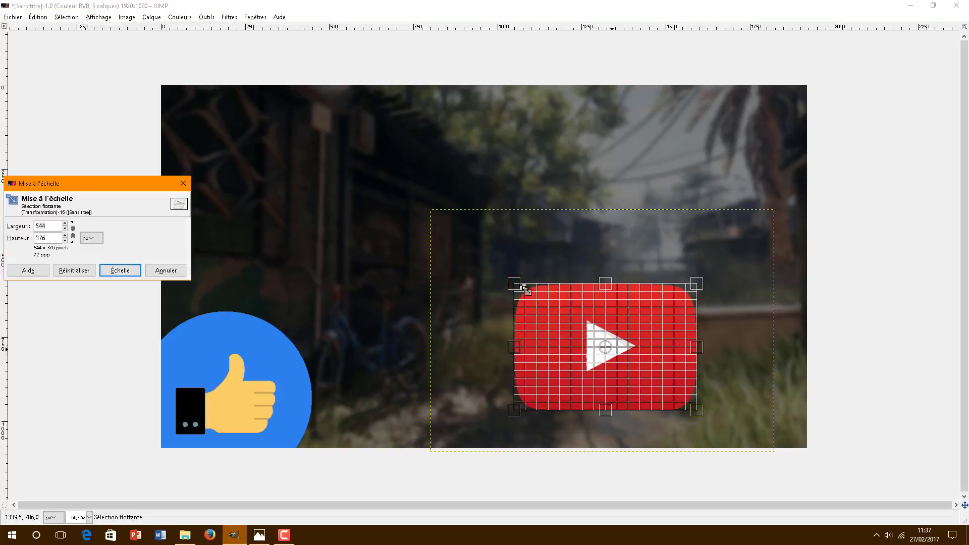
drag(516, 284, 496, 271)
click(138, 269)
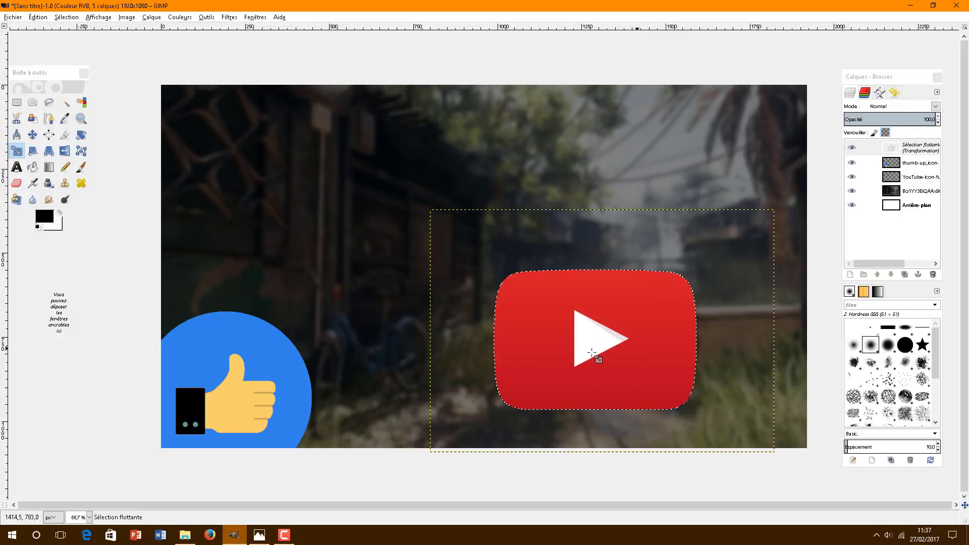
click(595, 339)
mouse_move(595, 342)
mouse_down()
mouse_move(595, 354)
mouse_move(593, 347)
mouse_up()
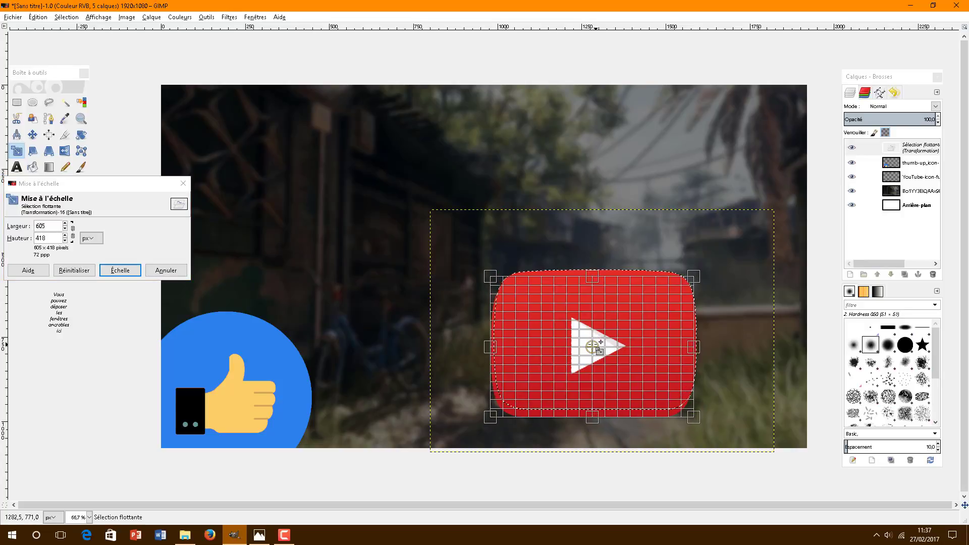
click(130, 270)
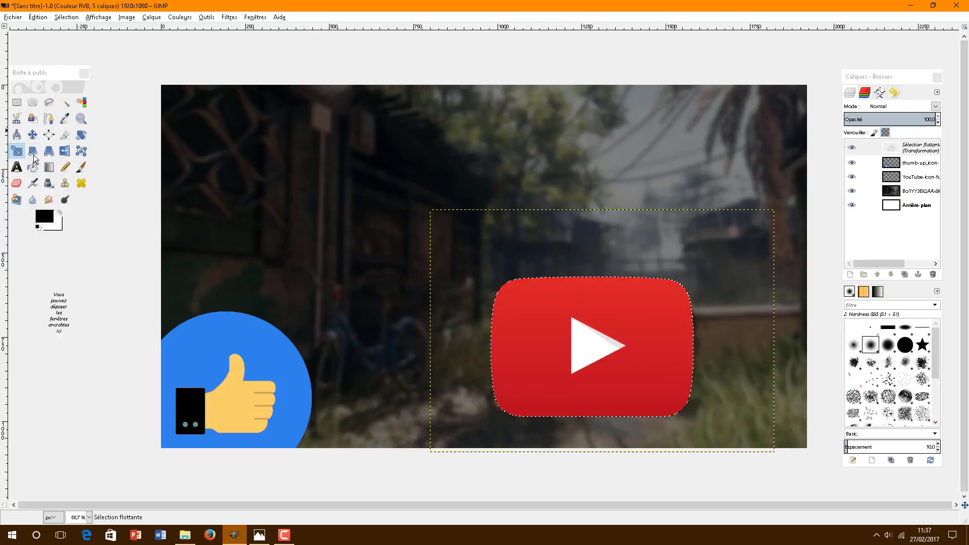
Step: Anchor the floating YouTube icon and close the background layer's Attributs dialog unchanged
click(893, 195)
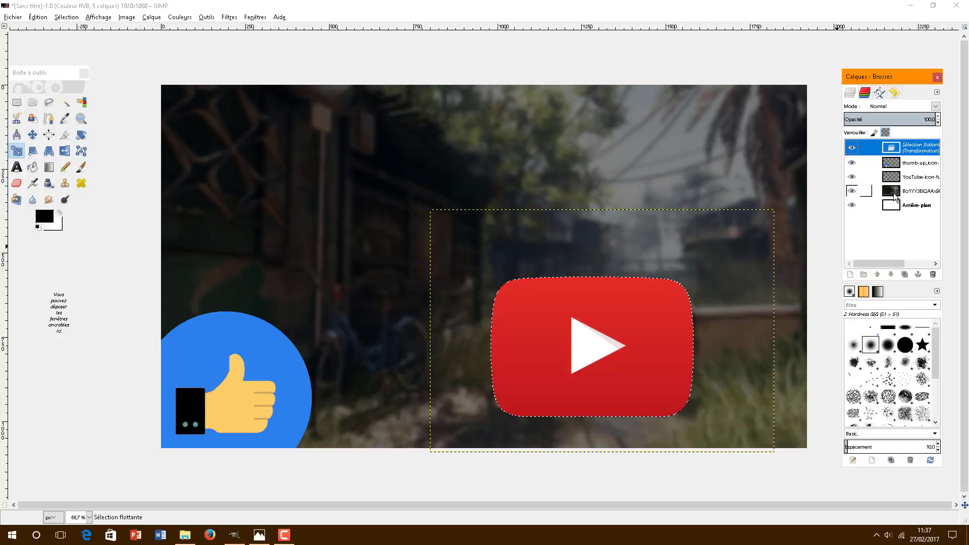
click(32, 134)
click(281, 160)
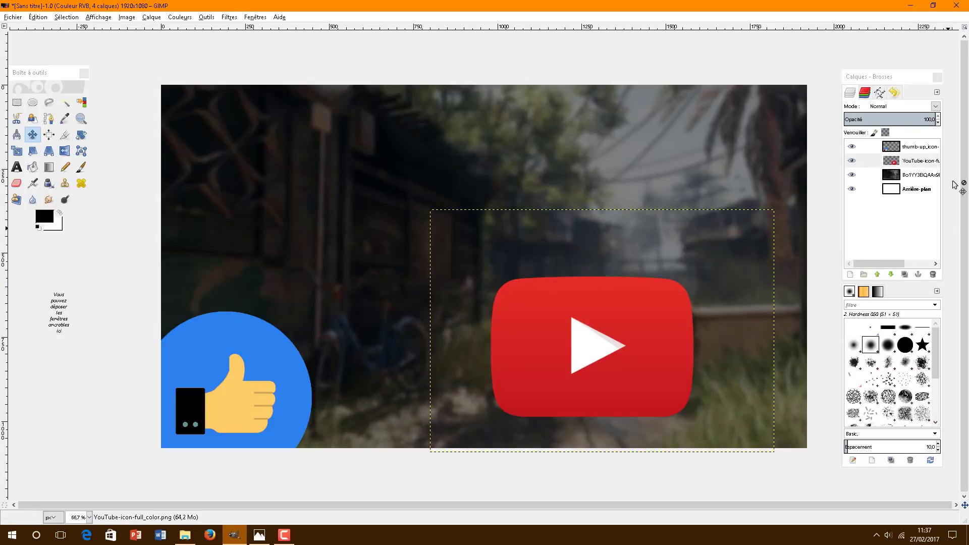
double_click(891, 175)
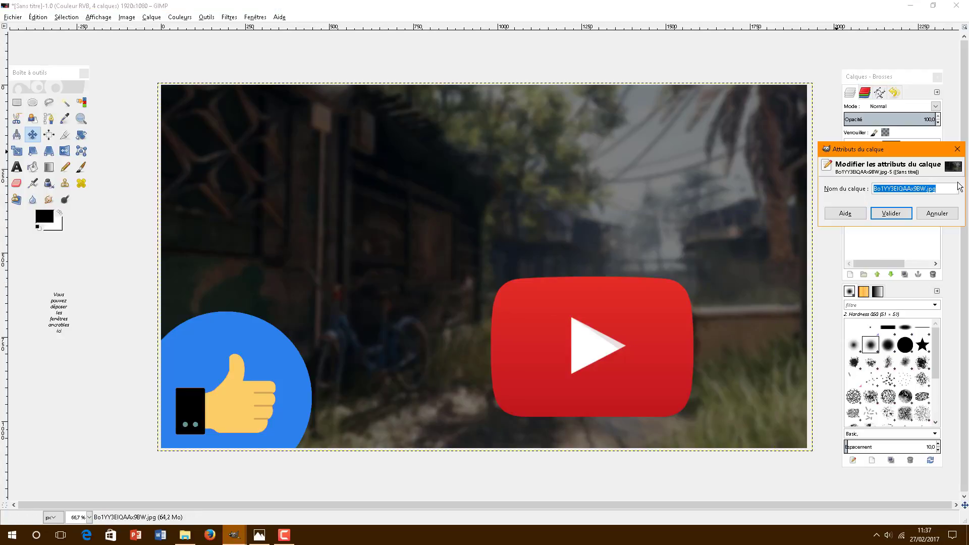
click(936, 213)
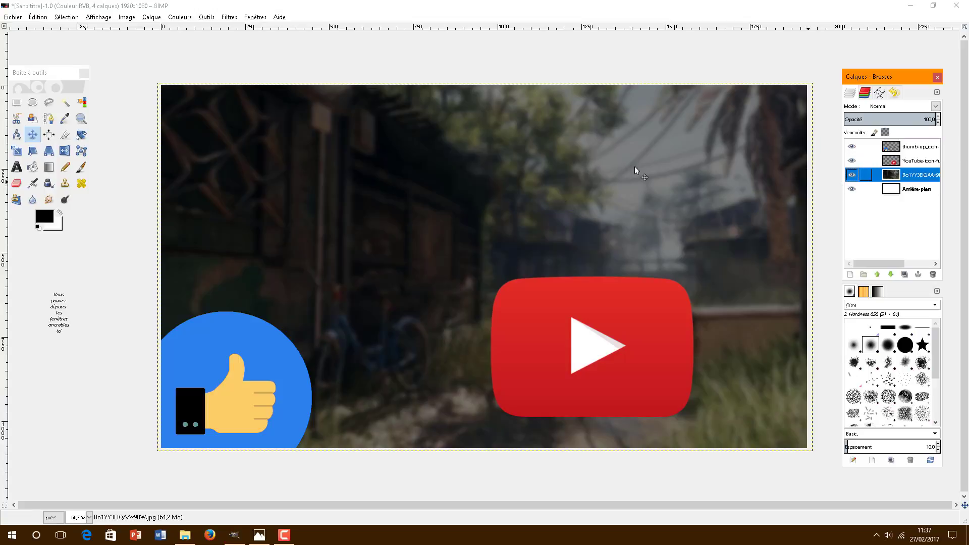
click(17, 167)
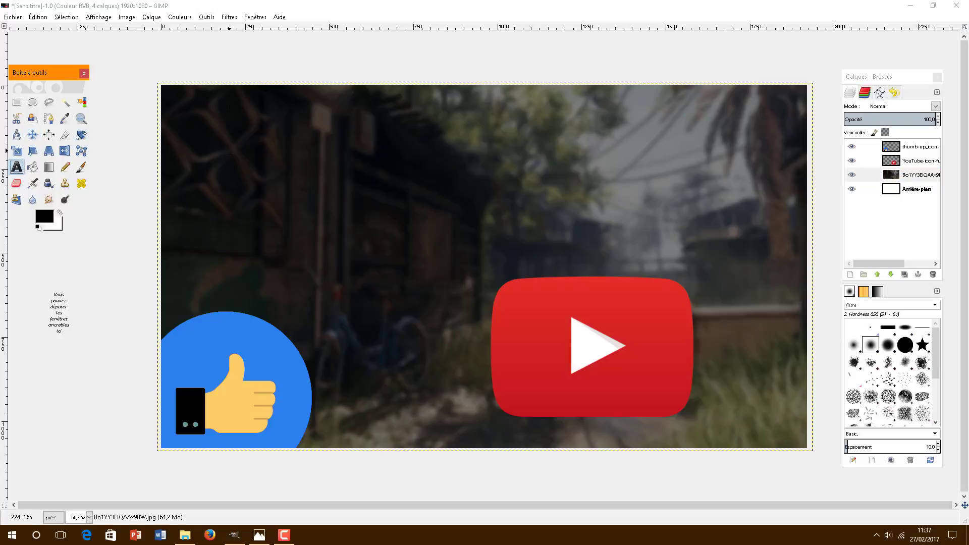
Step: Add a top-left text layer reading 'Comment faire', select it for restyling, and check the reference
drag(181, 101, 322, 151)
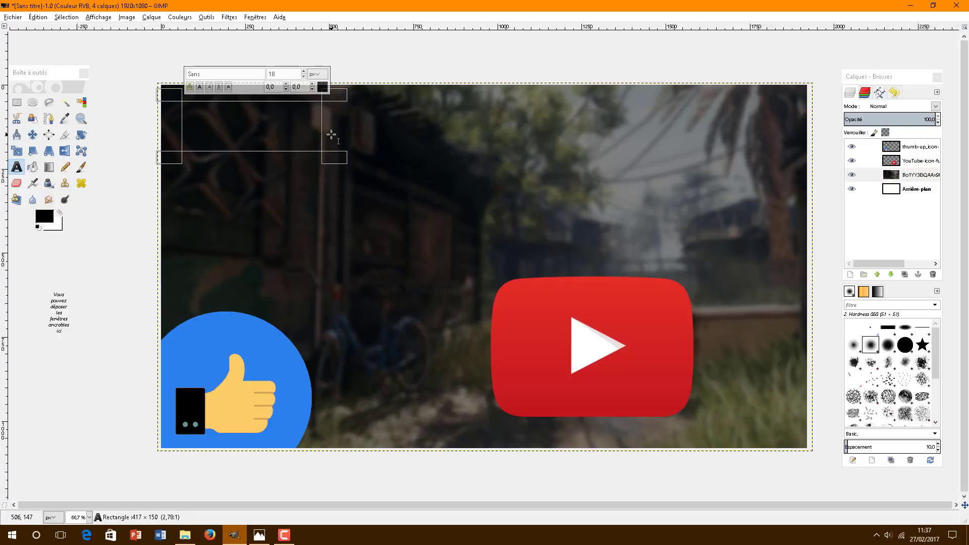
text(c)
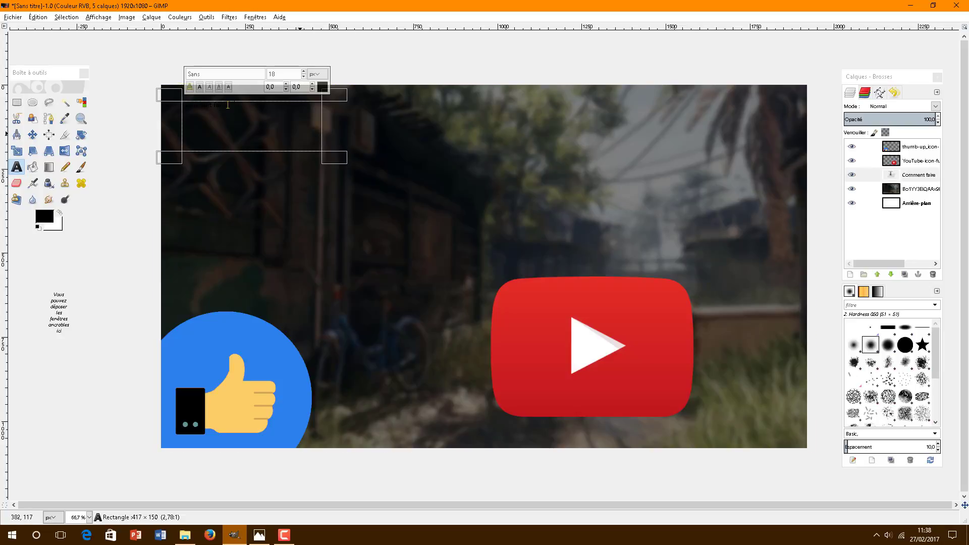
drag(228, 105, 180, 105)
double_click(188, 74)
key(alt+Tab)
key(alt+Tab)
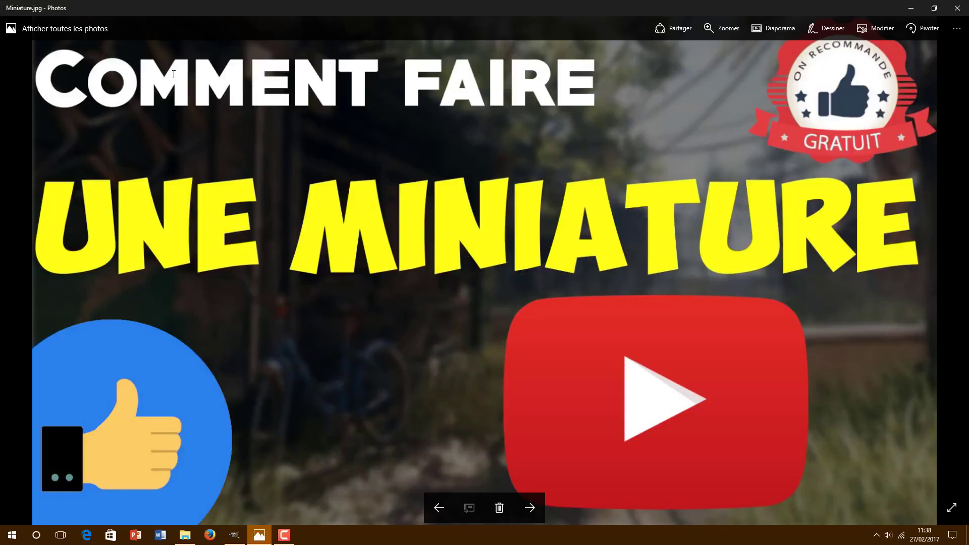
key(alt+Tab)
key(alt+Tab)
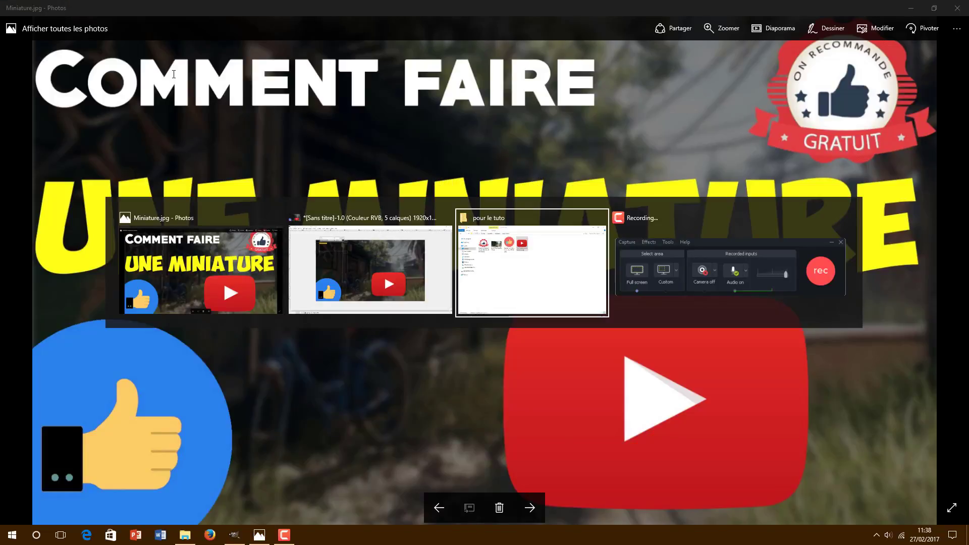
key(alt+Tab)
key(alt+Tab)
key(alt+Tab)
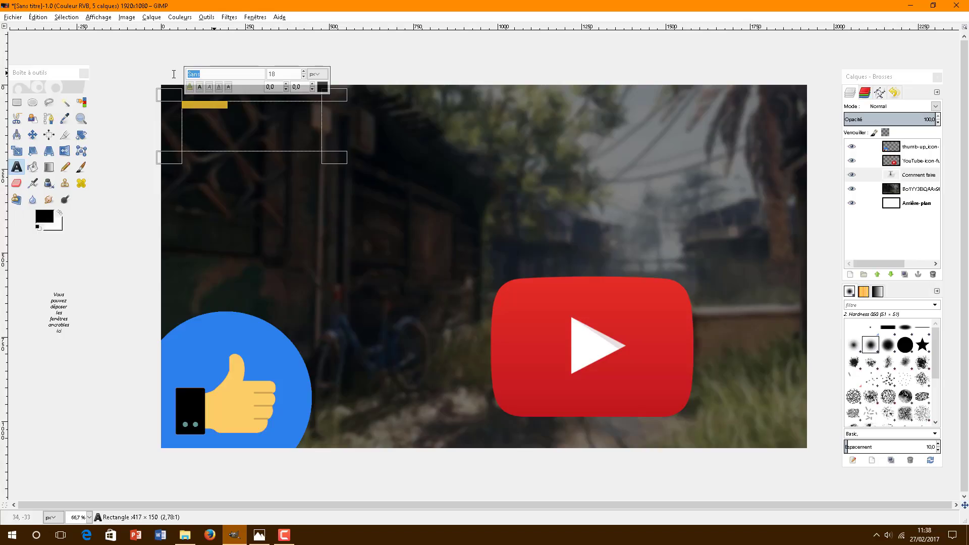
Step: Set the 'Comment faire' title to the PRIMETIME font in white
text(rima)
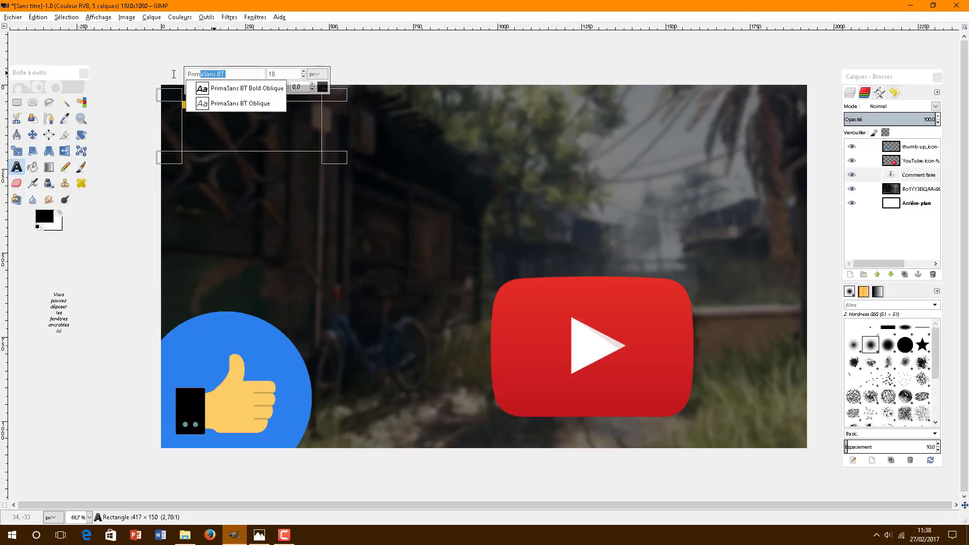
key(BackSpace)
click(247, 112)
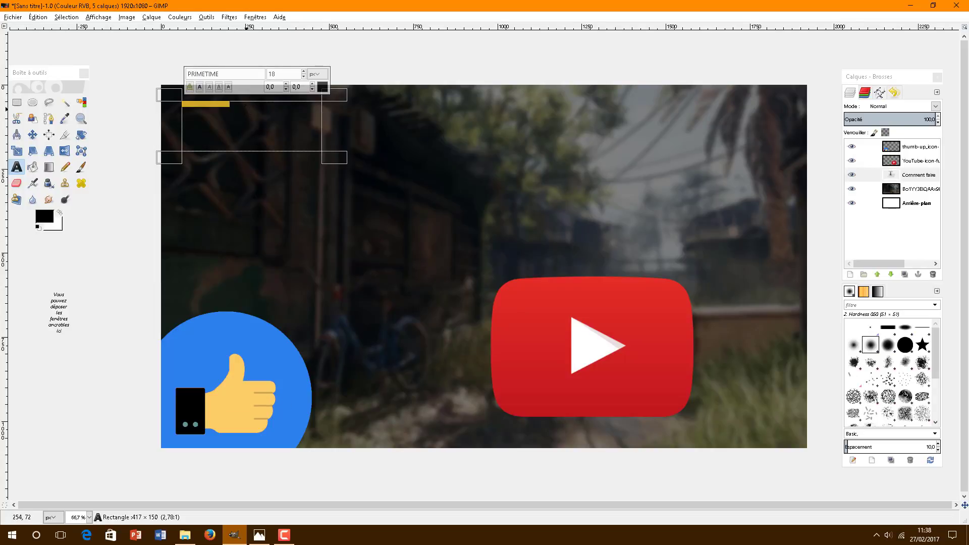
click(321, 86)
click(369, 128)
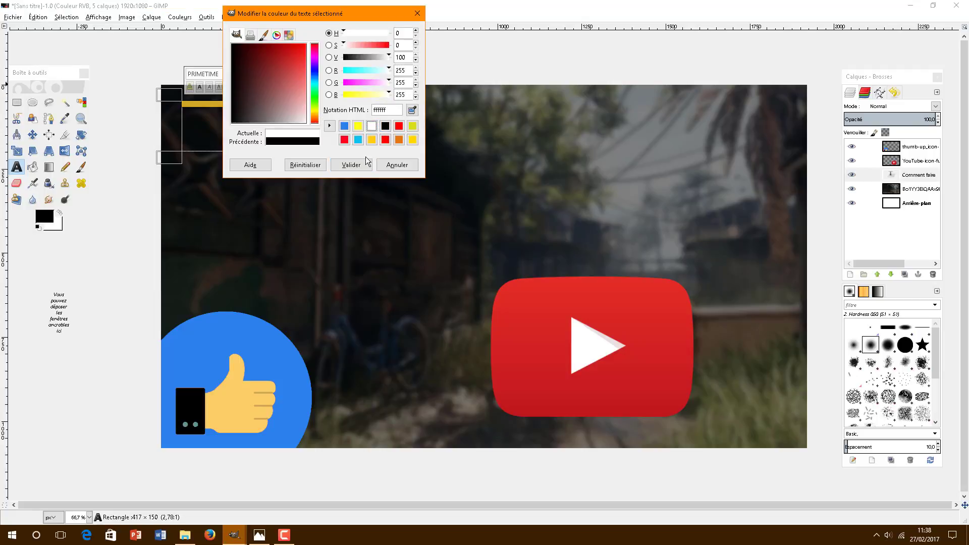
click(353, 164)
Step: Enlarge the title to 190 px and widen its text box so it fits on one line
click(305, 71)
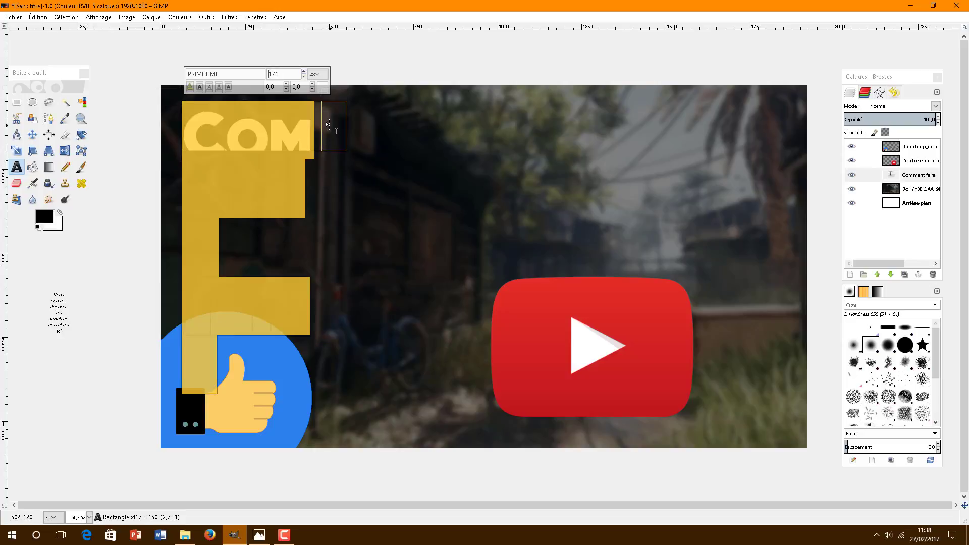
drag(330, 125, 652, 146)
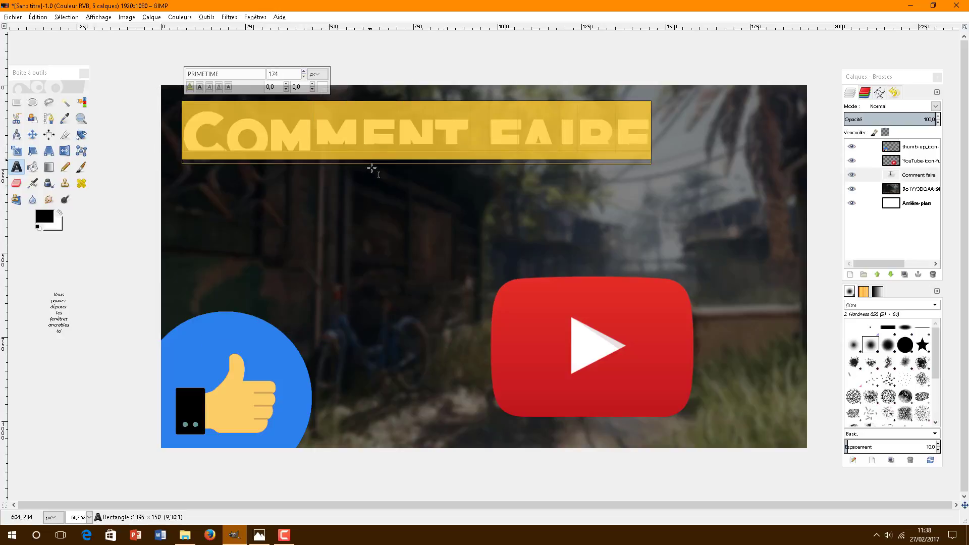
drag(386, 160, 405, 216)
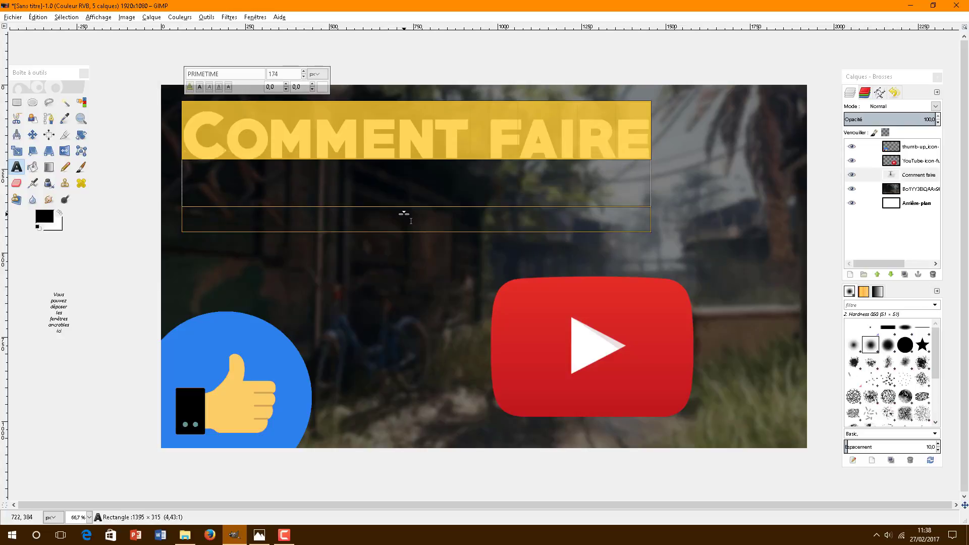
drag(464, 214, 463, 175)
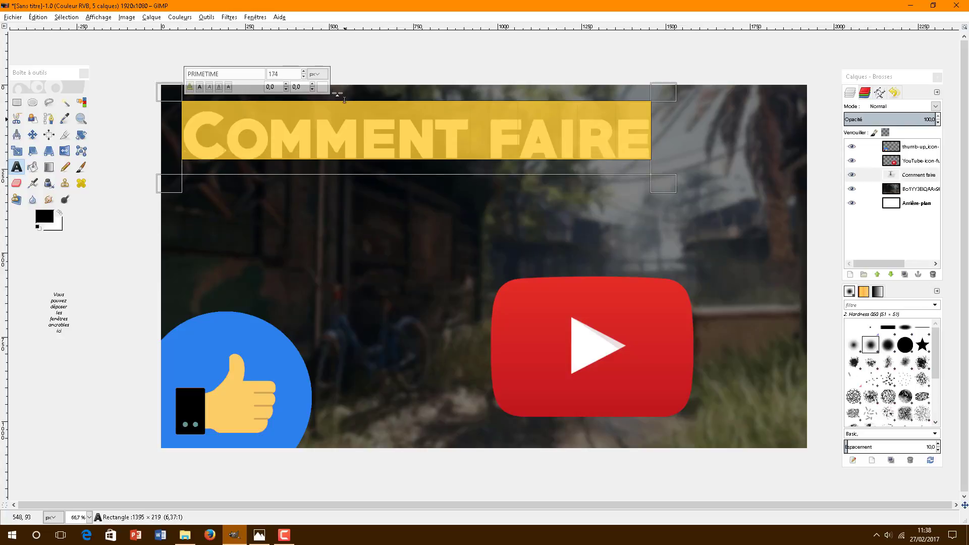
click(303, 72)
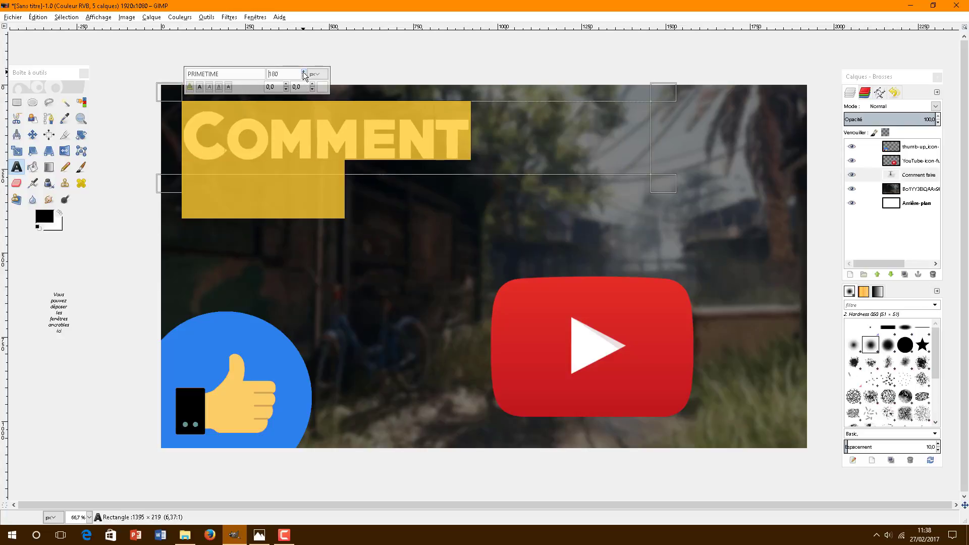
drag(674, 151, 728, 153)
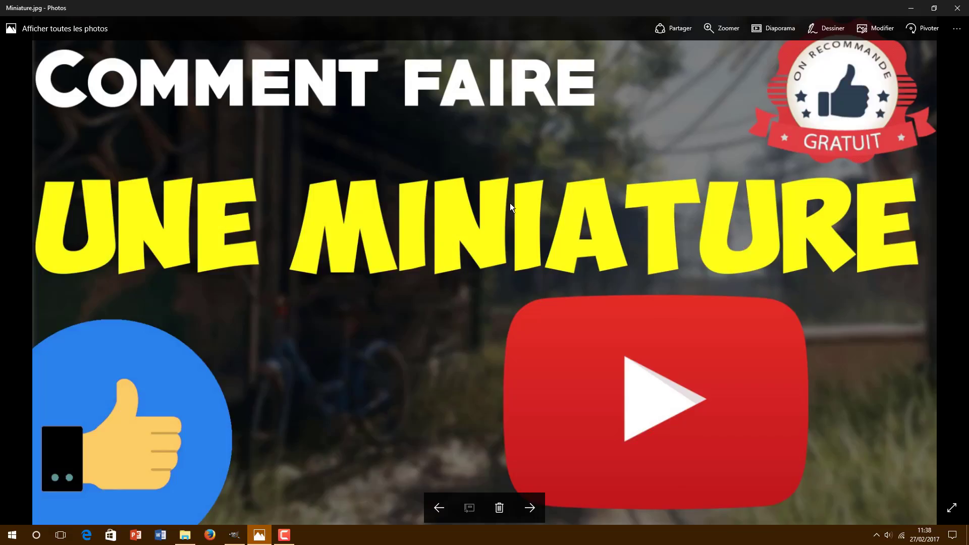
key(alt+Tab)
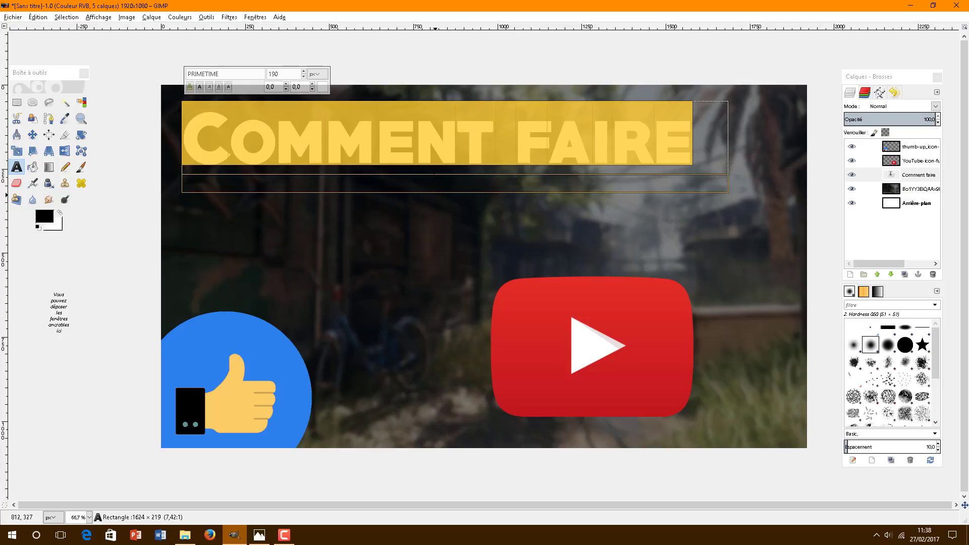
click(438, 212)
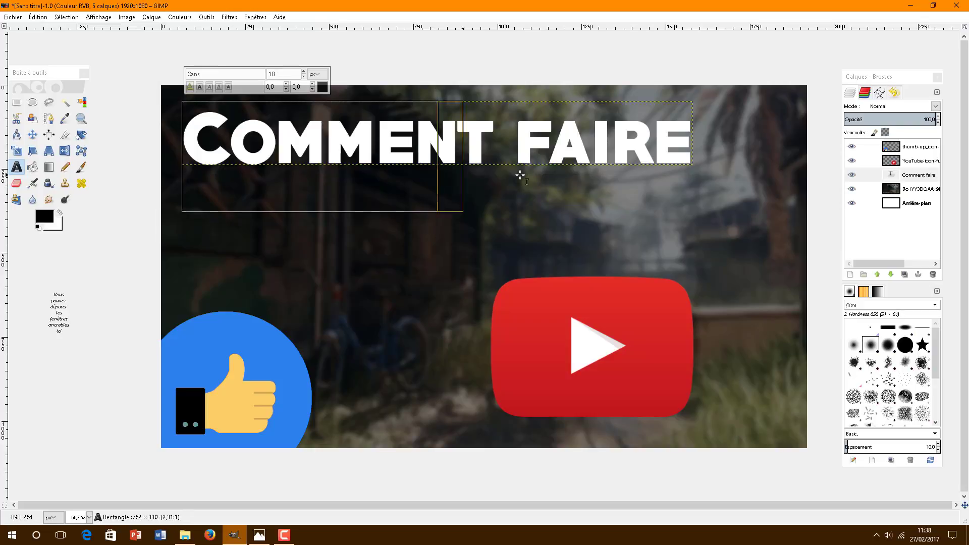
Step: Nudge the title closer to the top edge and compare it with the reference thumbnail
click(556, 154)
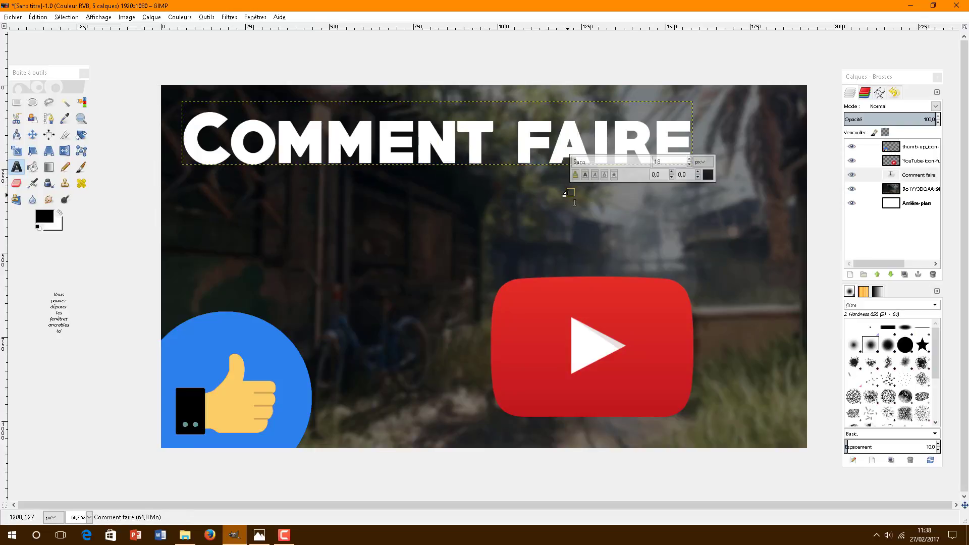
click(535, 141)
drag(557, 95, 557, 86)
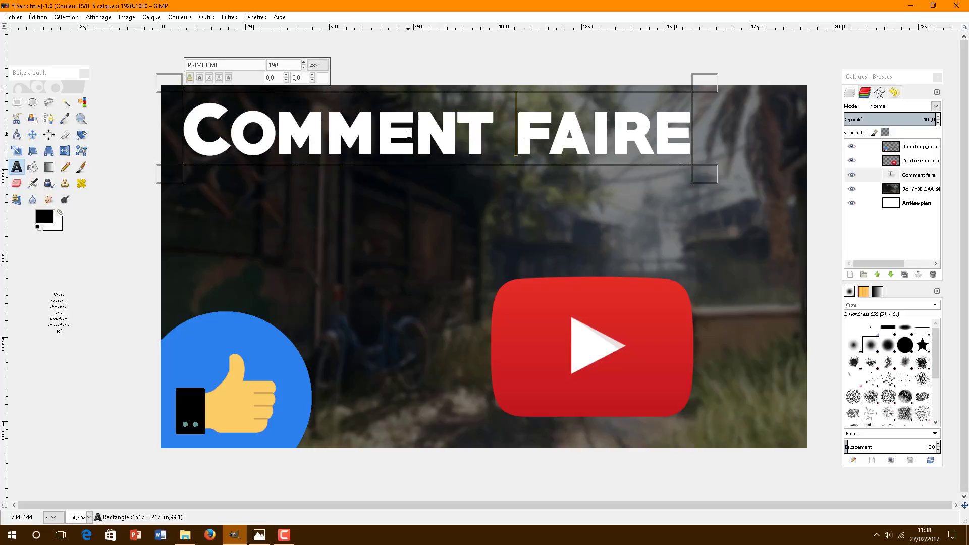
click(260, 535)
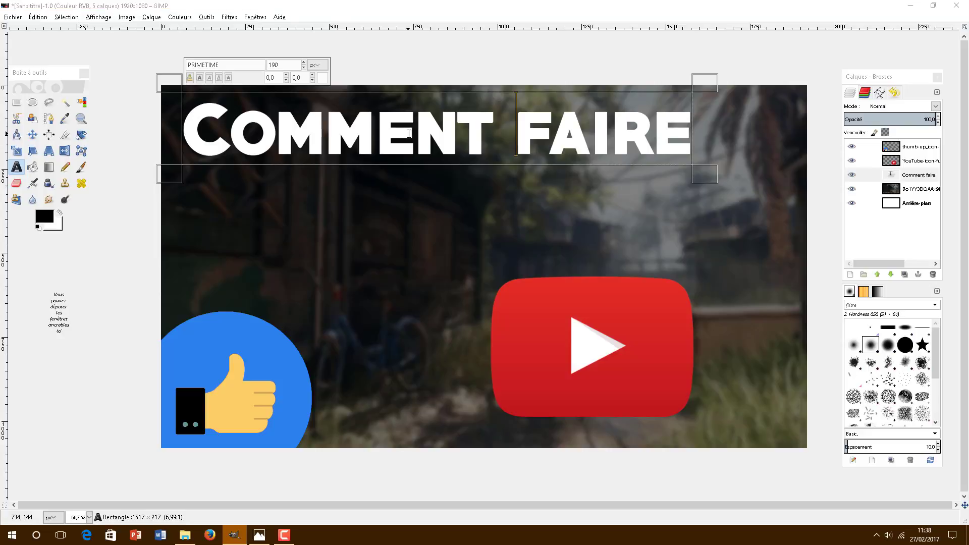
key(alt+Tab)
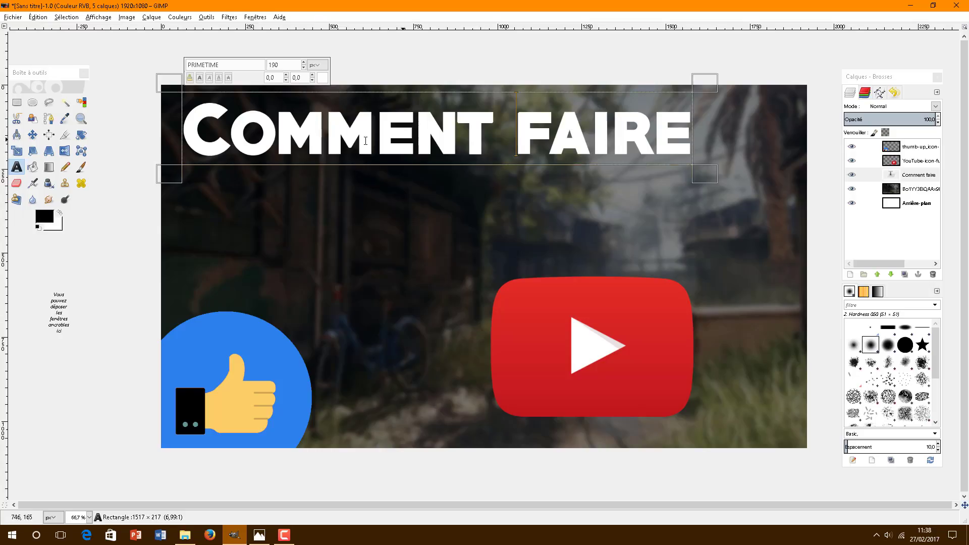
Step: Reduce the 'Comment faire' font size from 190 to 166 px
triple_click(268, 121)
click(304, 67)
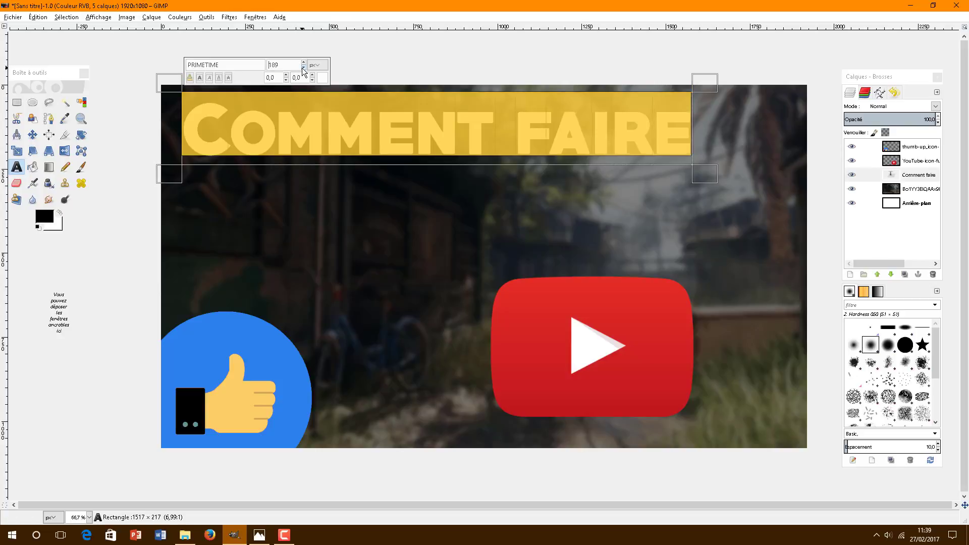
click(303, 67)
click(303, 68)
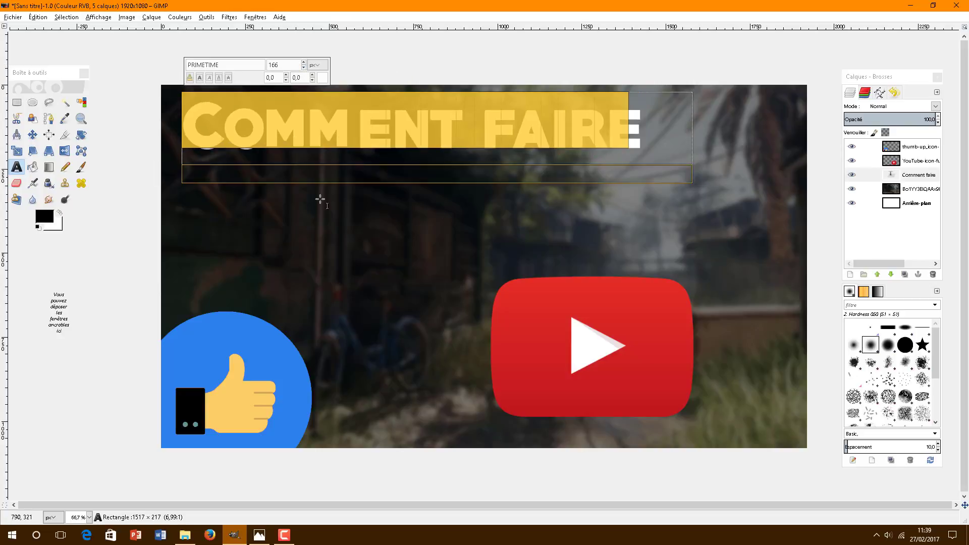
Step: Draw a new empty text box just below the title
click(17, 170)
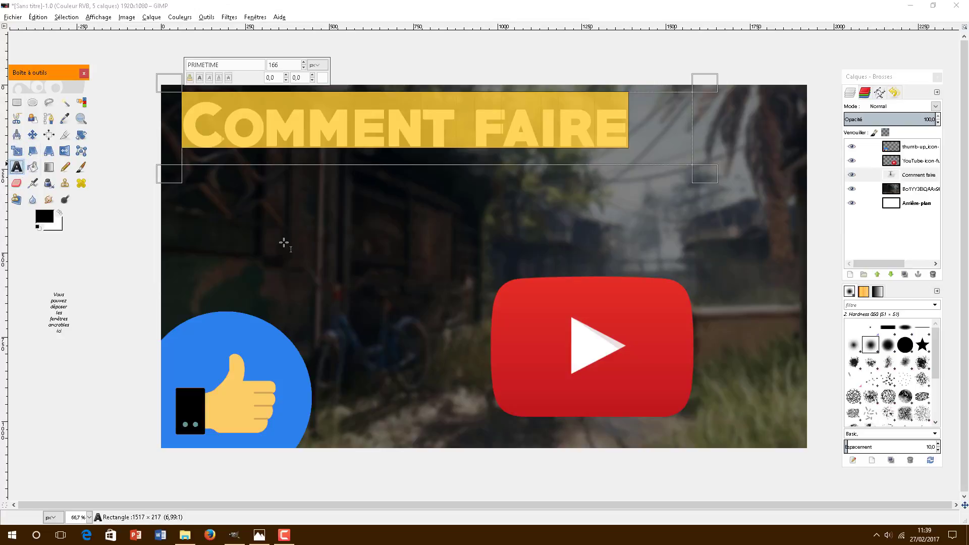
click(207, 176)
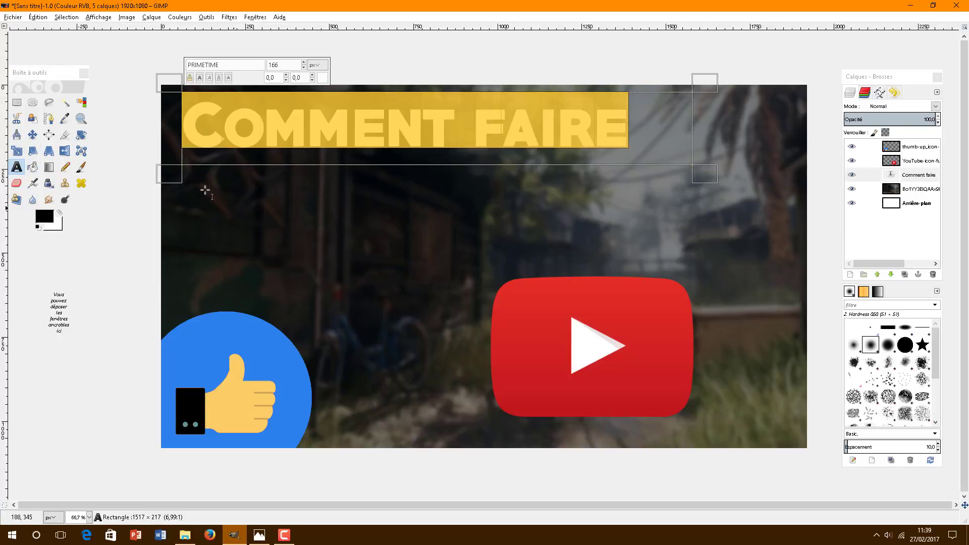
drag(205, 190, 254, 215)
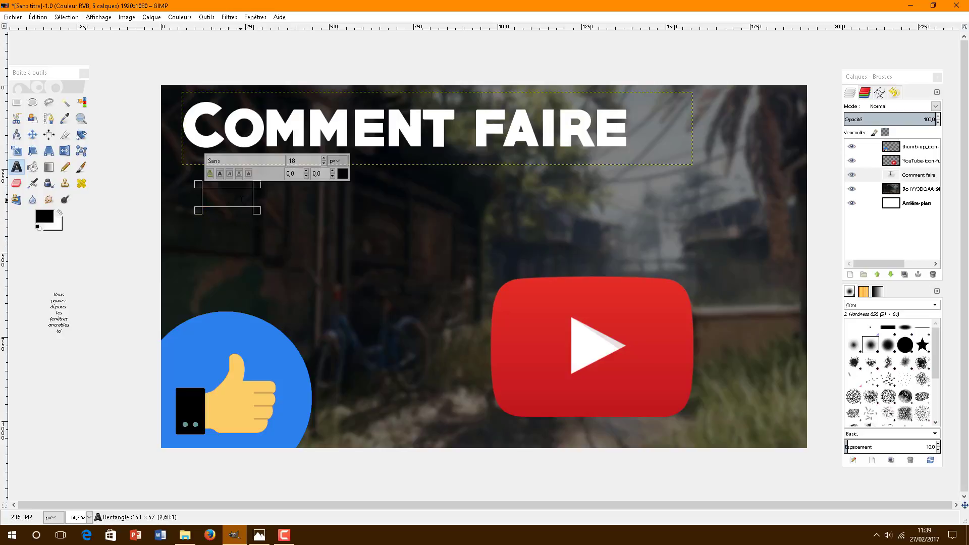
Step: Type 'Une miniature' below the title, set it in ObelixPro Bold Italic, and open its colour picker
text(Une miniature)
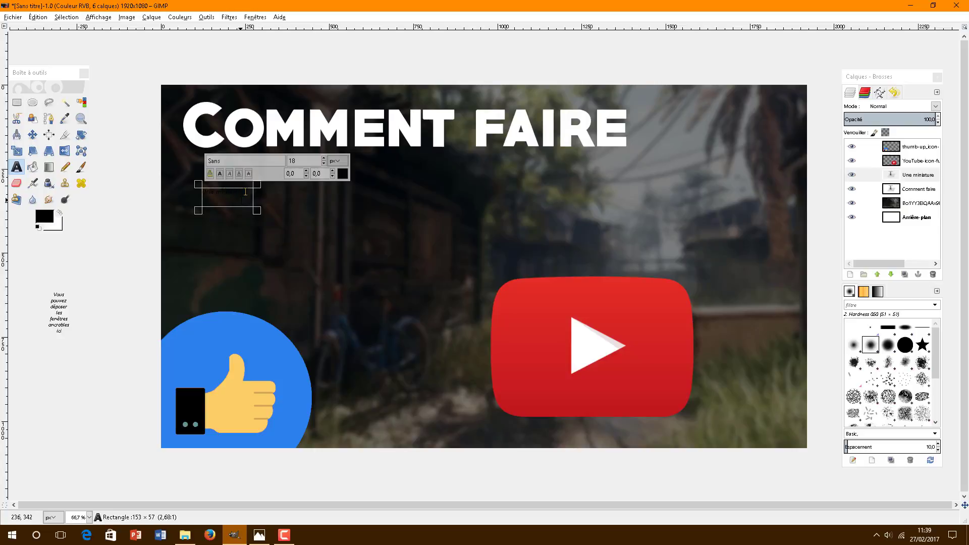
triple_click(229, 192)
drag(278, 160, 197, 160)
text(obeli)
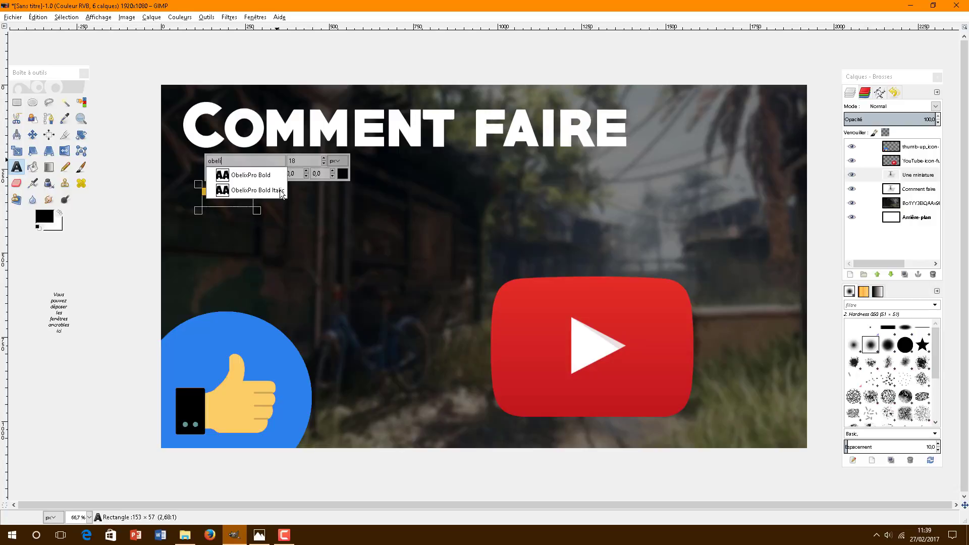
click(282, 192)
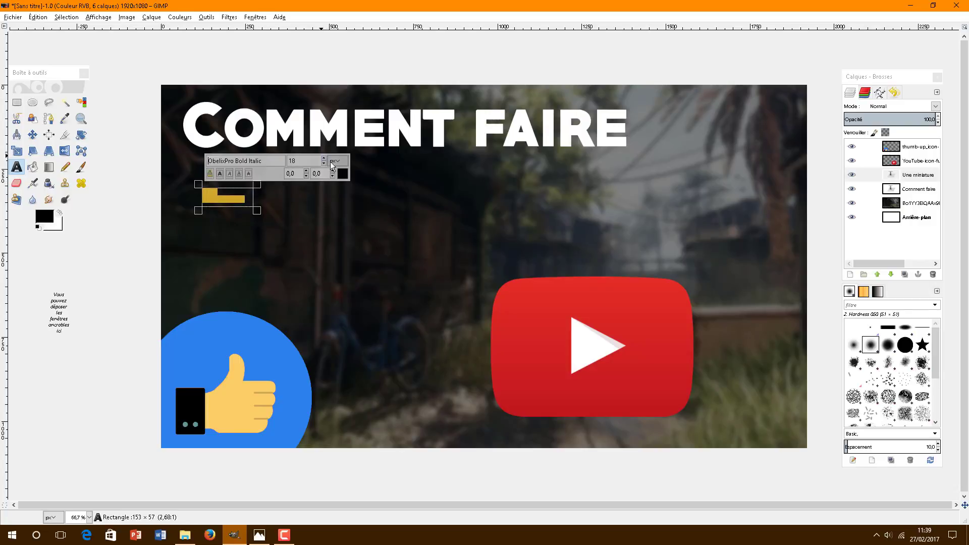
click(343, 174)
key(alt+Tab)
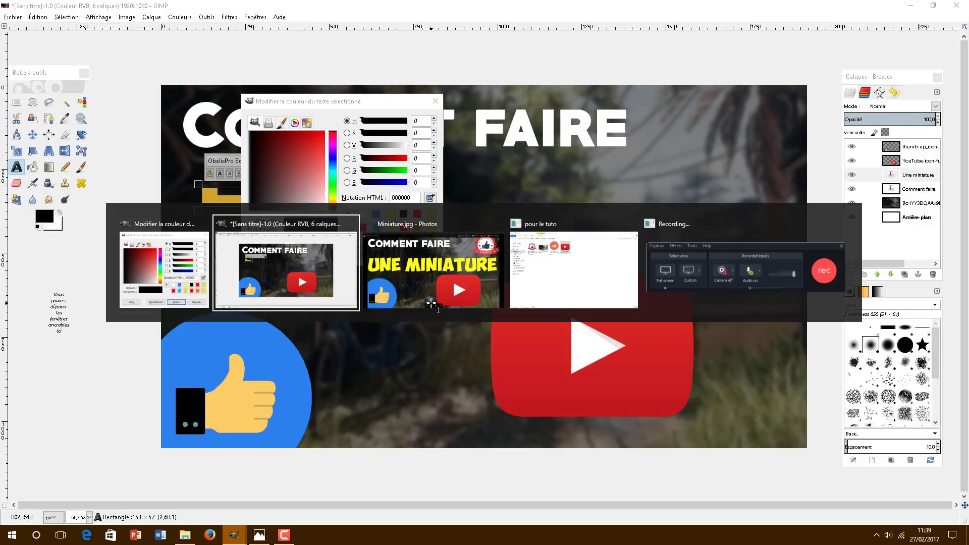
key(Tab)
key(Tab)
key(Tab)
key(Tab)
key(Tab)
key(Tab)
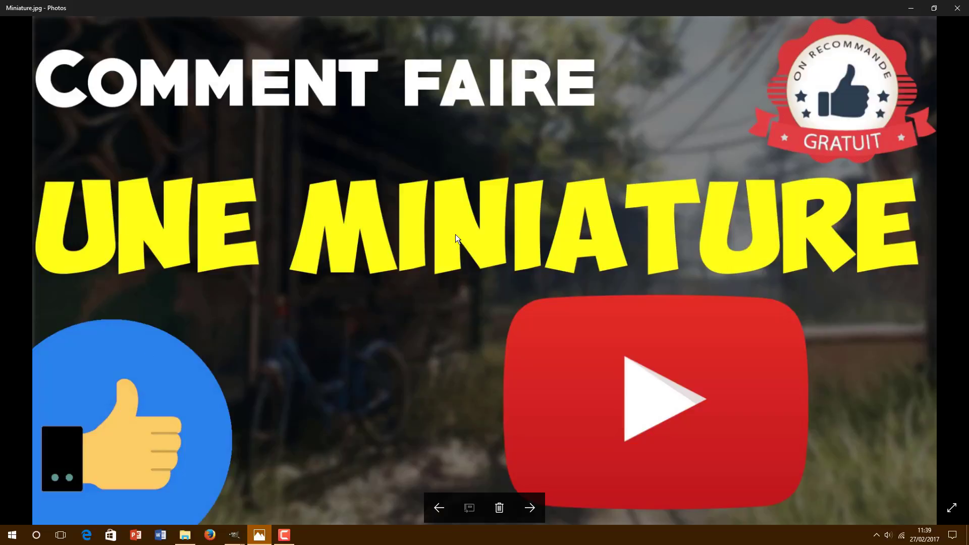
key(alt+Tab)
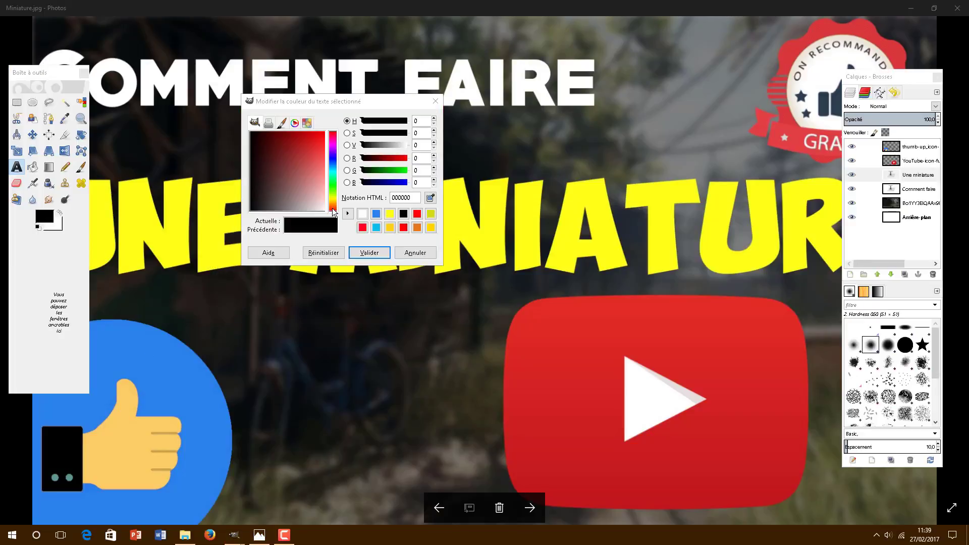
key(alt+Tab)
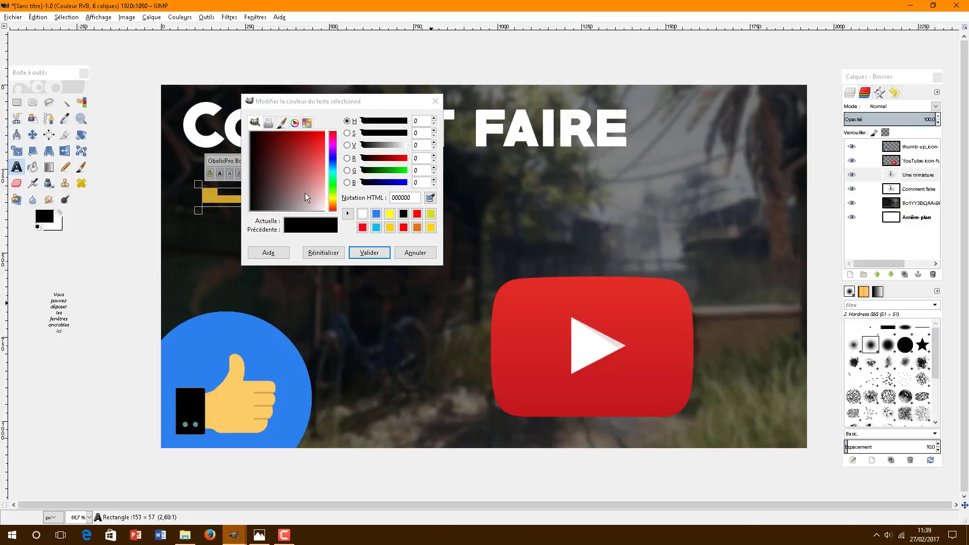
Step: Make 'UNE MINIATURE' yellow at 170 px, widening its box to fit one line
click(390, 214)
click(369, 253)
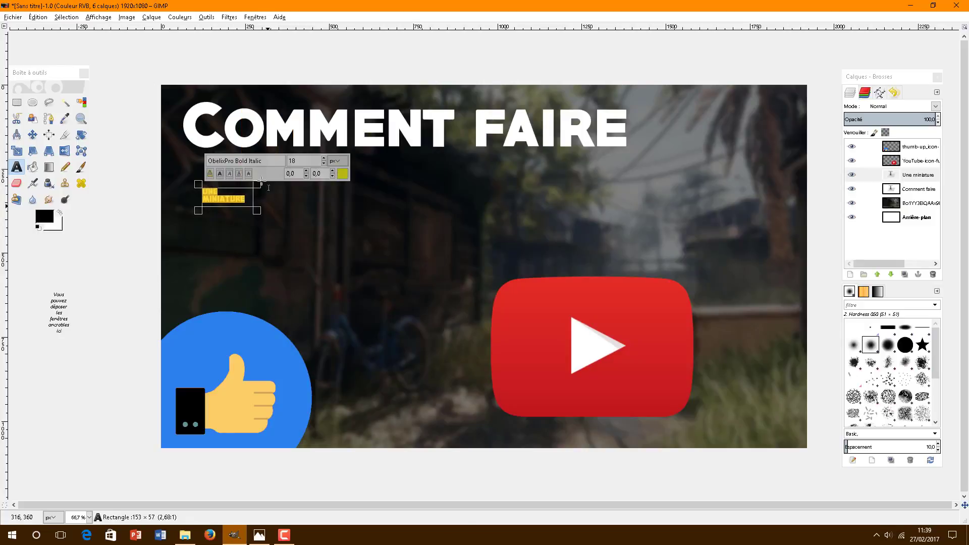
click(324, 157)
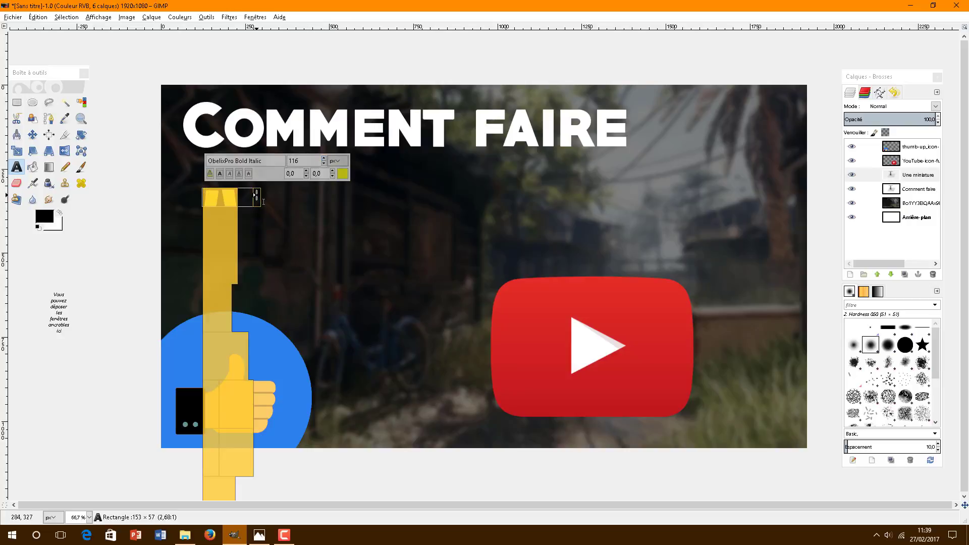
drag(254, 196, 615, 273)
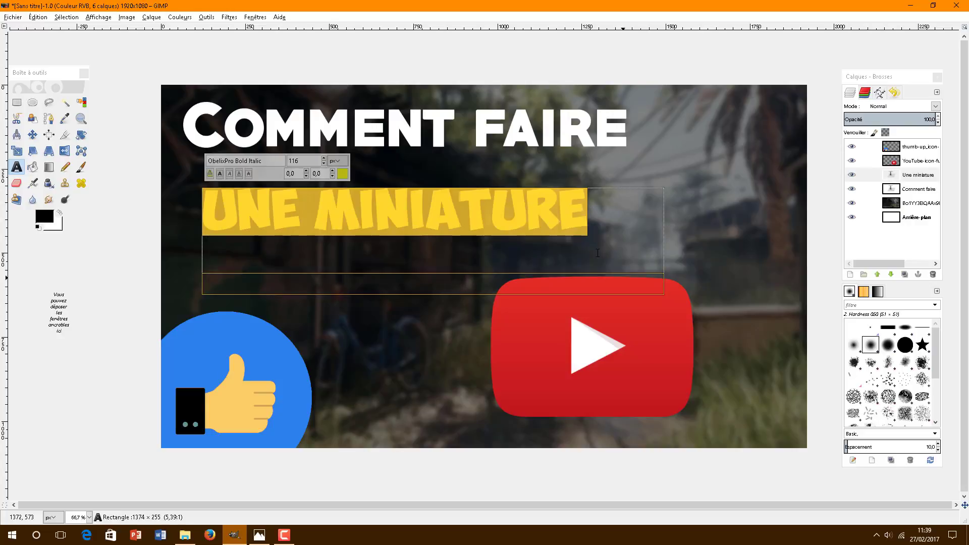
click(324, 157)
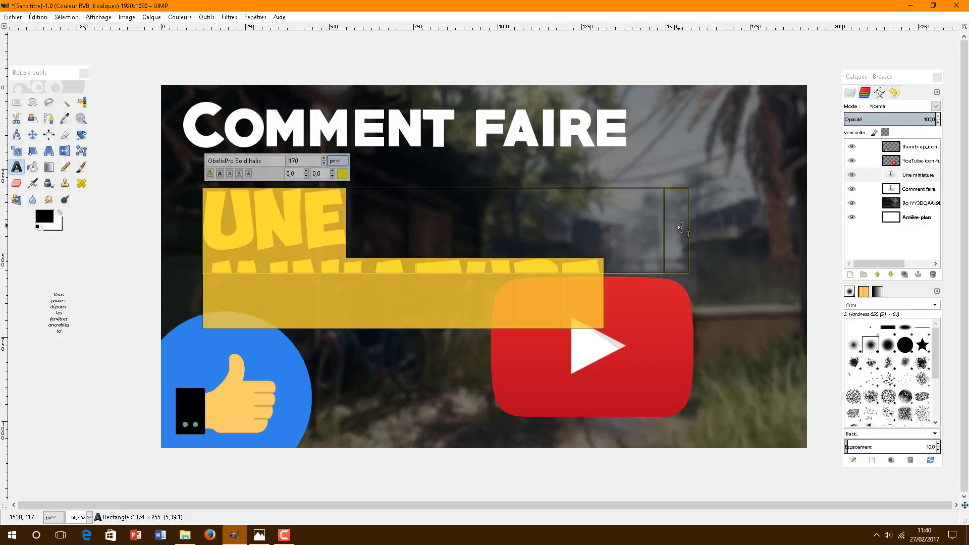
drag(689, 230, 734, 237)
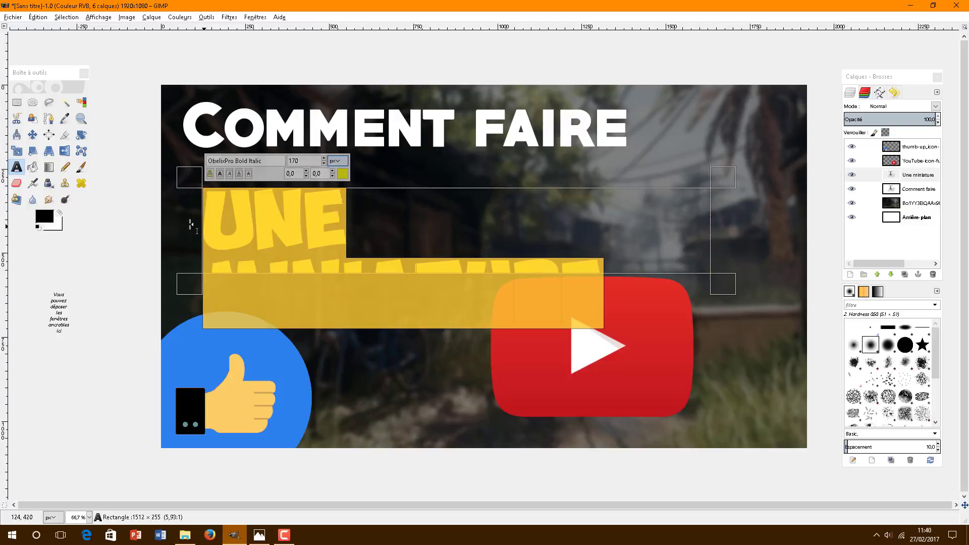
mouse_move(192, 232)
mouse_down()
mouse_move(151, 225)
mouse_move(176, 225)
mouse_up()
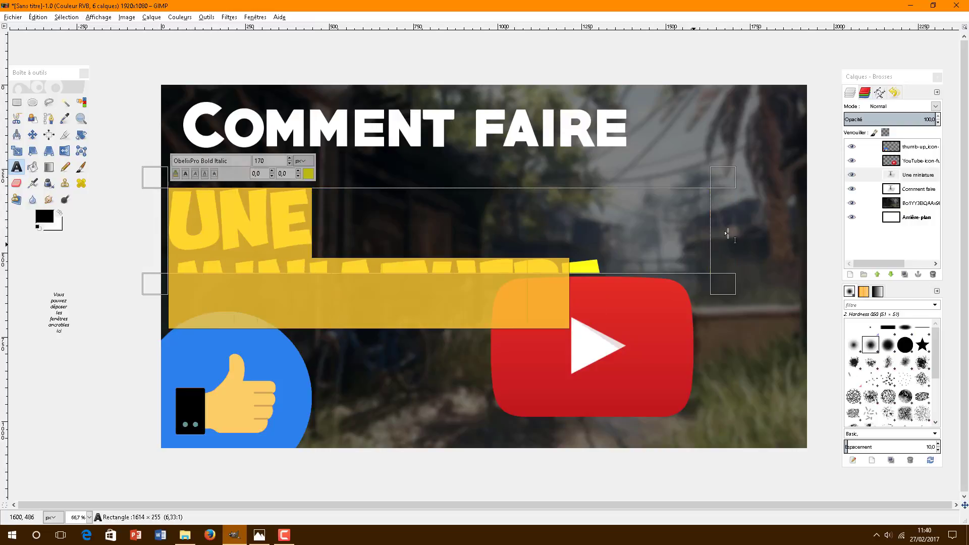
drag(725, 232, 809, 247)
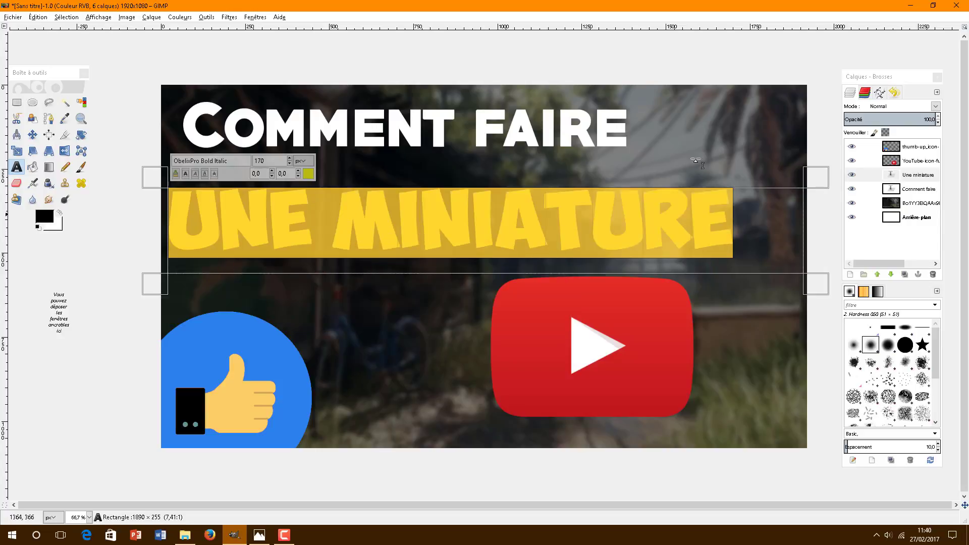
Step: Drop badge-gratuit-on-recommande-300x232.png from Explorer onto the middle of the canvas
click(435, 224)
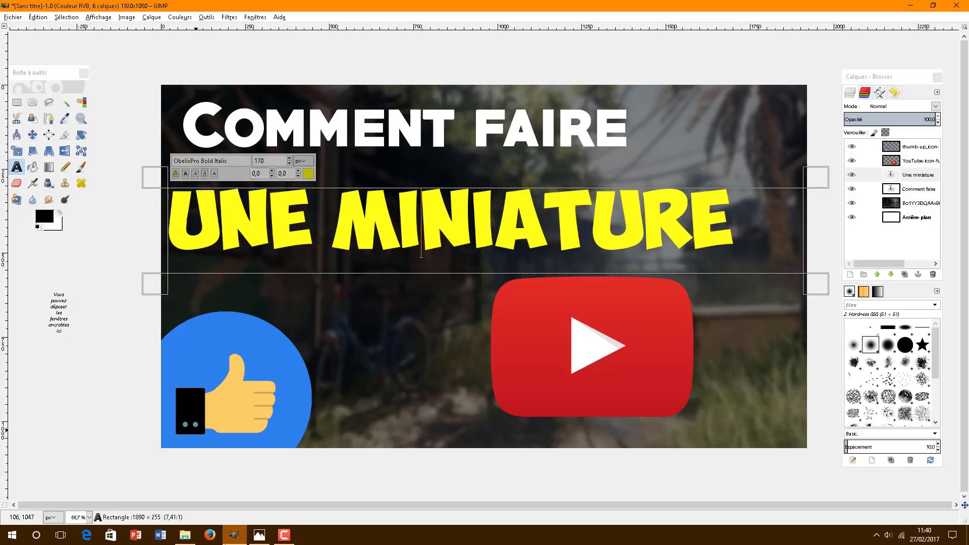
click(185, 534)
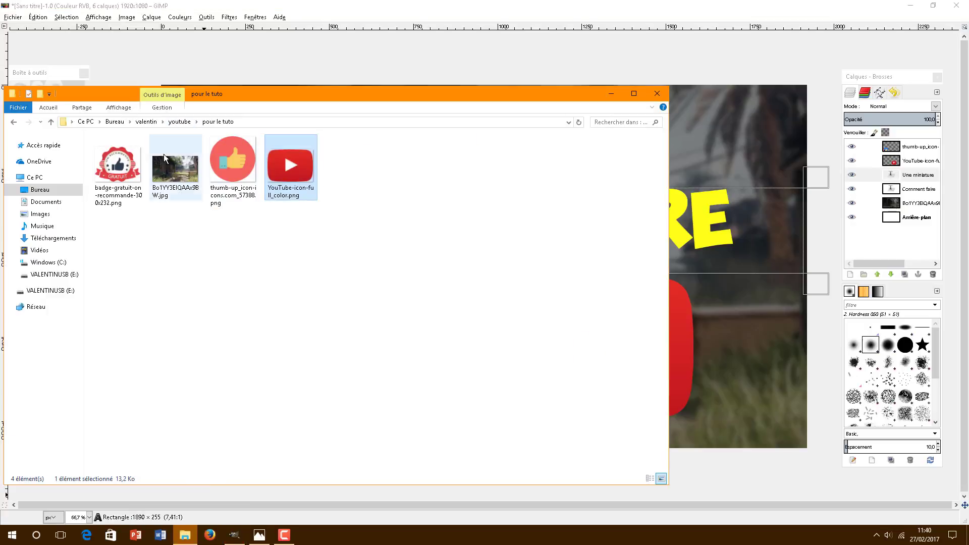
drag(117, 172, 741, 149)
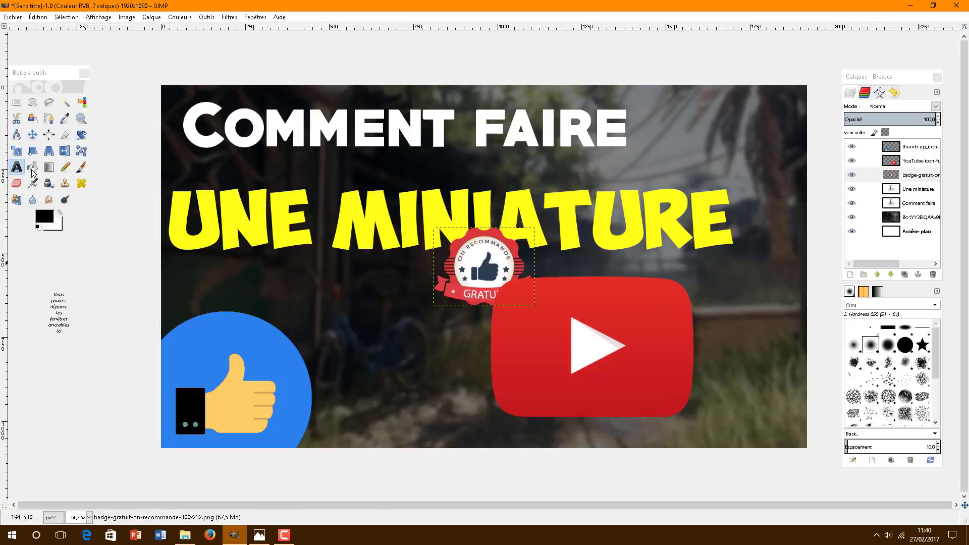
Step: Move the 'GRATUIT' badge layer to the top-right corner with the Move tool
click(40, 137)
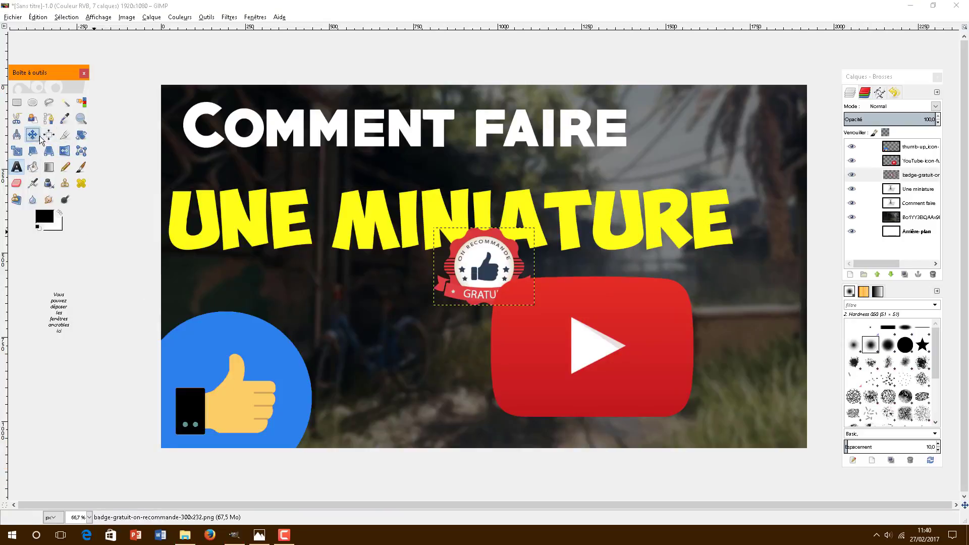
drag(491, 266, 737, 130)
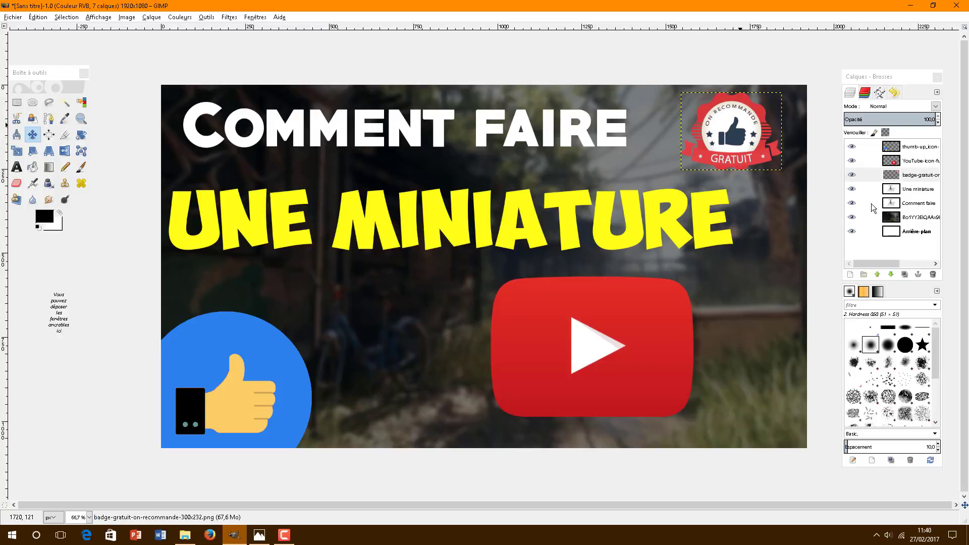